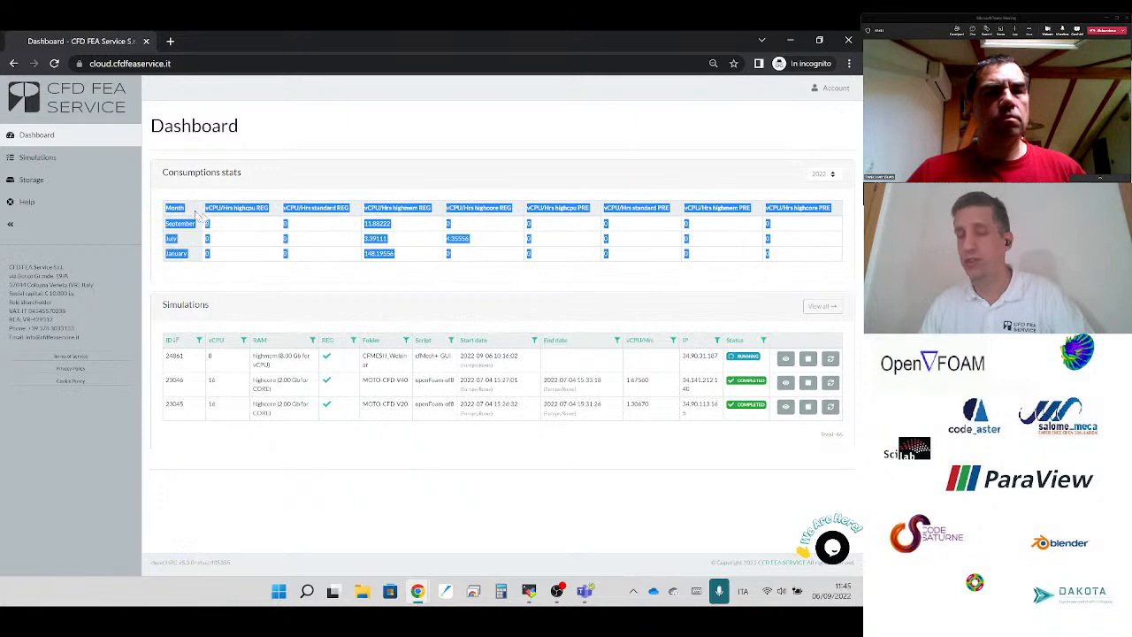
- Look over the simulations list, and start a new storage entry from the storage list
{"action": "left_click", "coordinate": [203, 218]}
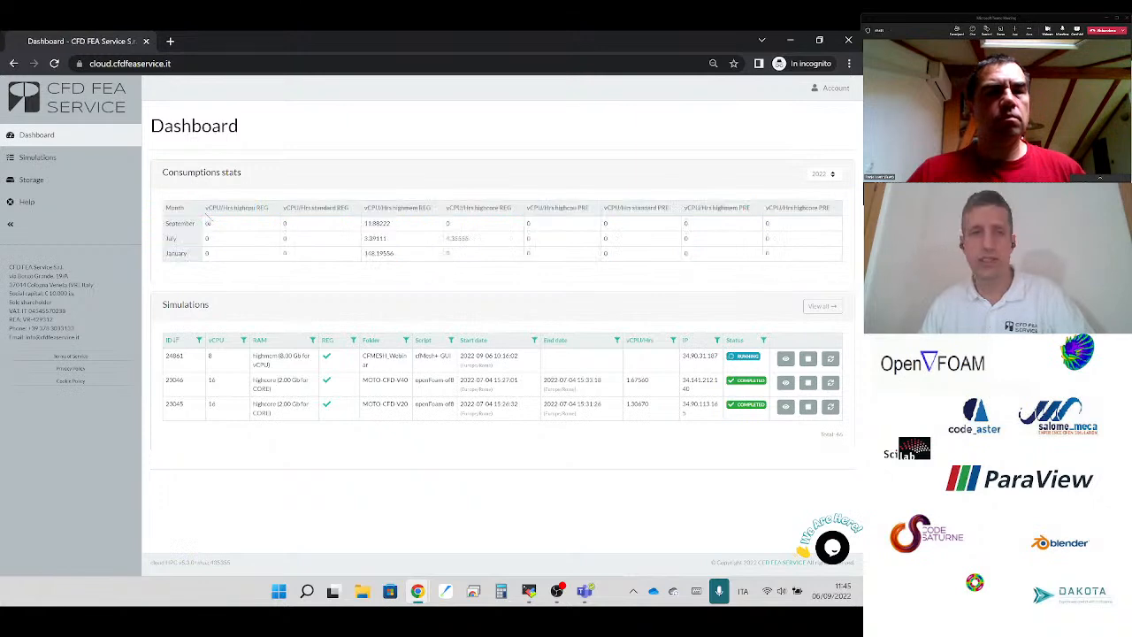
{"action": "left_click", "coordinate": [100, 164]}
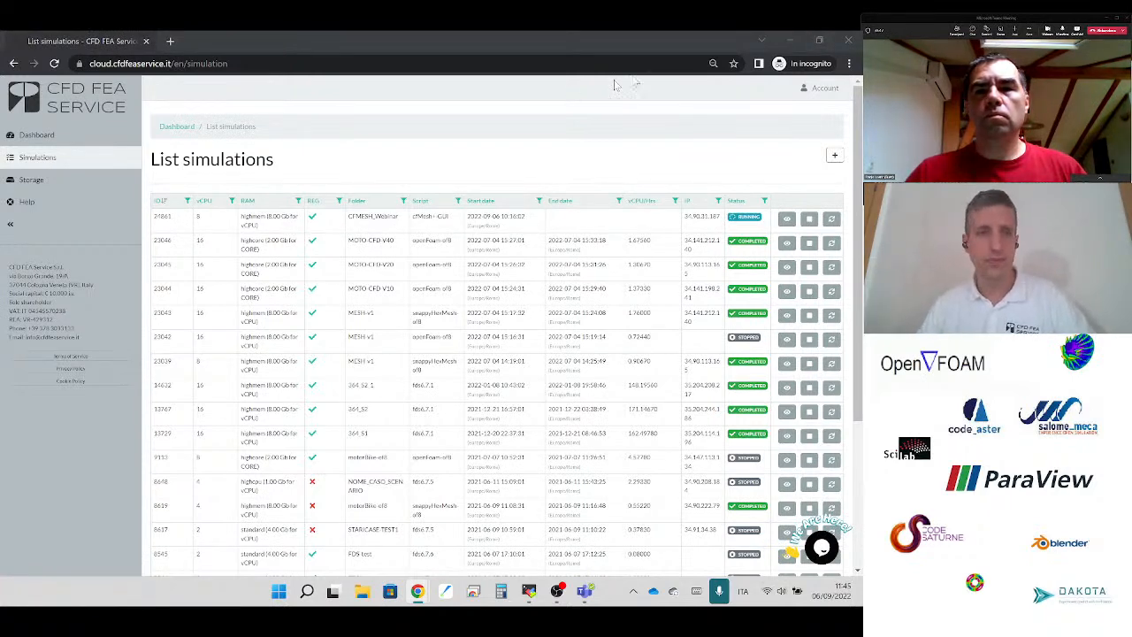
{"action": "left_click", "coordinate": [64, 184]}
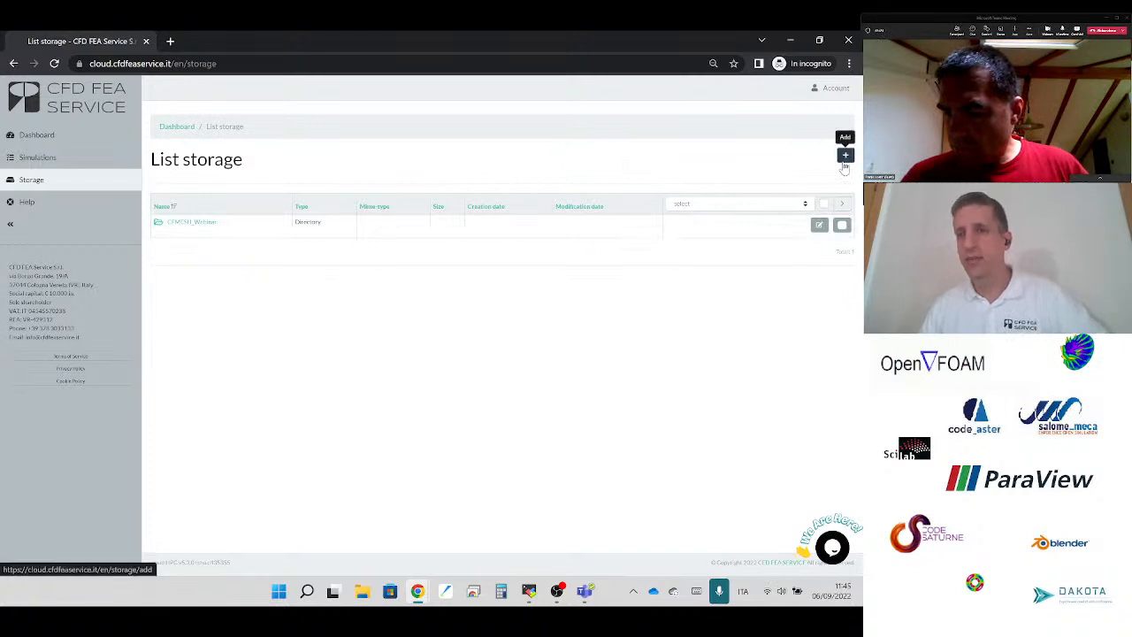
{"action": "left_click", "coordinate": [844, 163]}
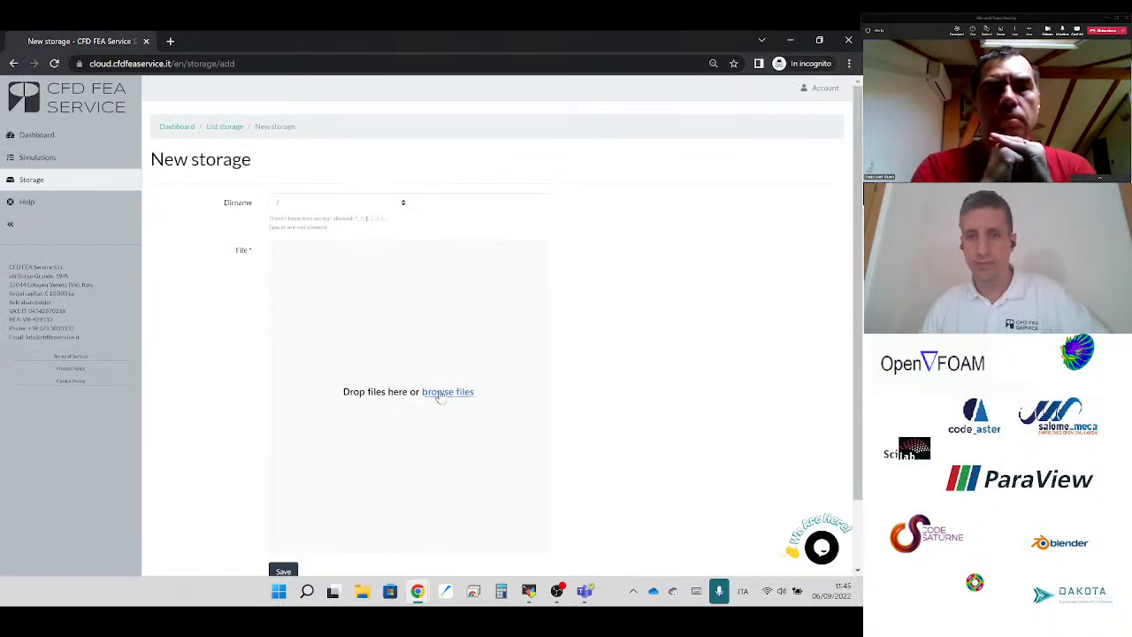
- Add the Orifice.zip file from File Explorer to the new storage entry's upload area
{"action": "left_click", "coordinate": [362, 591]}
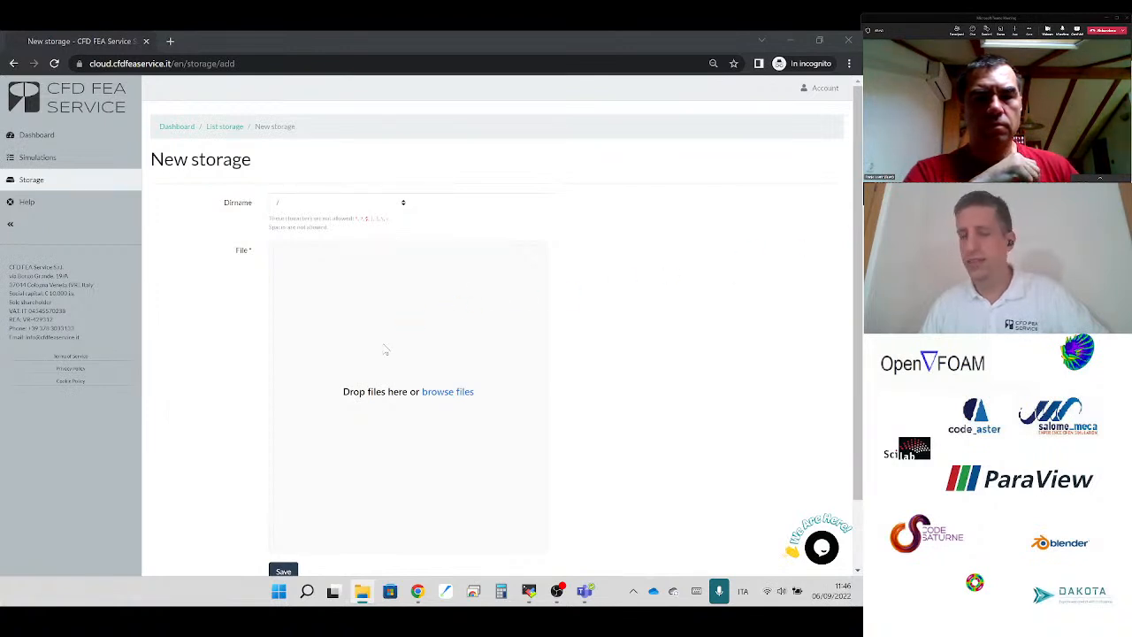
{"action": "left_click_drag", "start_coordinate": [386, 351], "coordinate": [427, 336]}
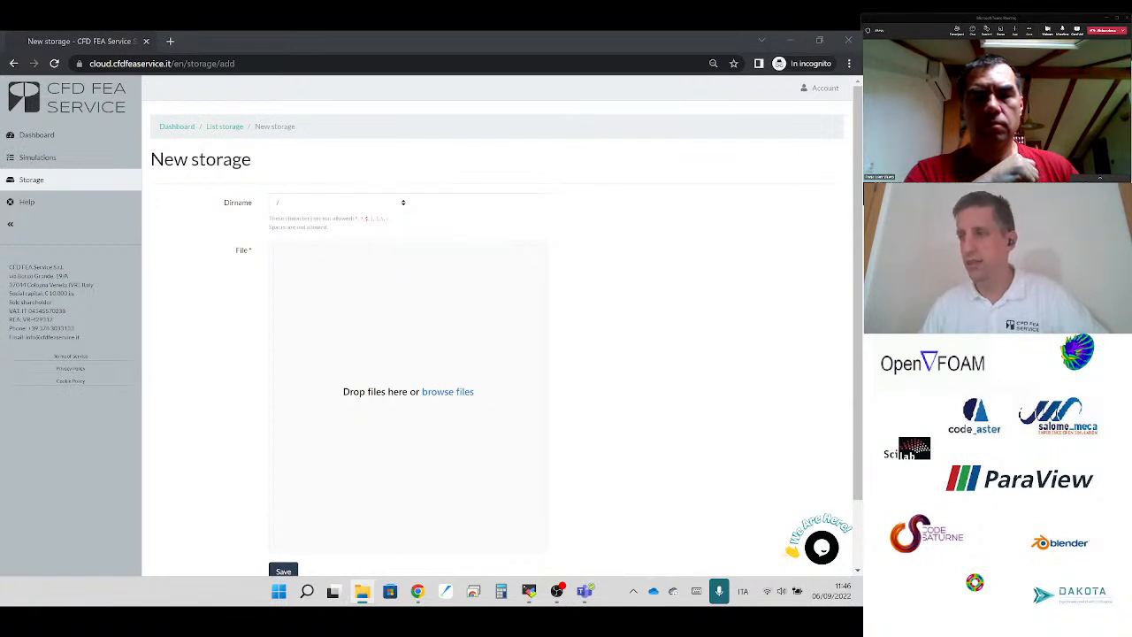
{"action": "left_click_drag", "start_coordinate": [518, 253], "coordinate": [384, 324]}
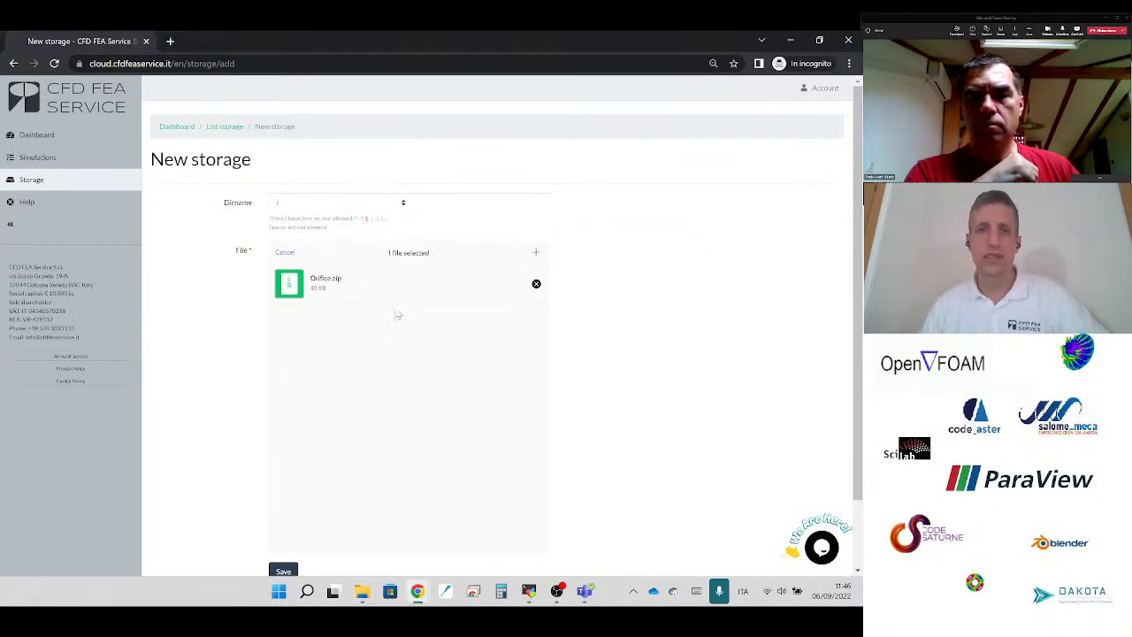
{"action": "left_click_drag", "start_coordinate": [314, 278], "coordinate": [365, 280]}
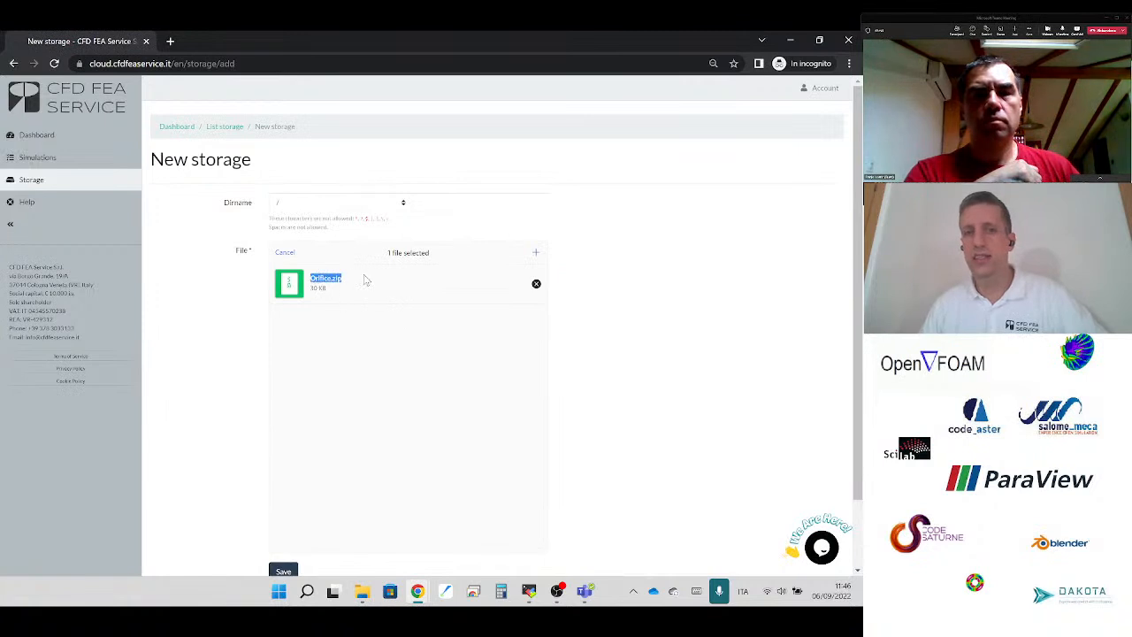
- Name the new storage directory TEST-CFMESH
{"action": "left_click", "coordinate": [445, 205]}
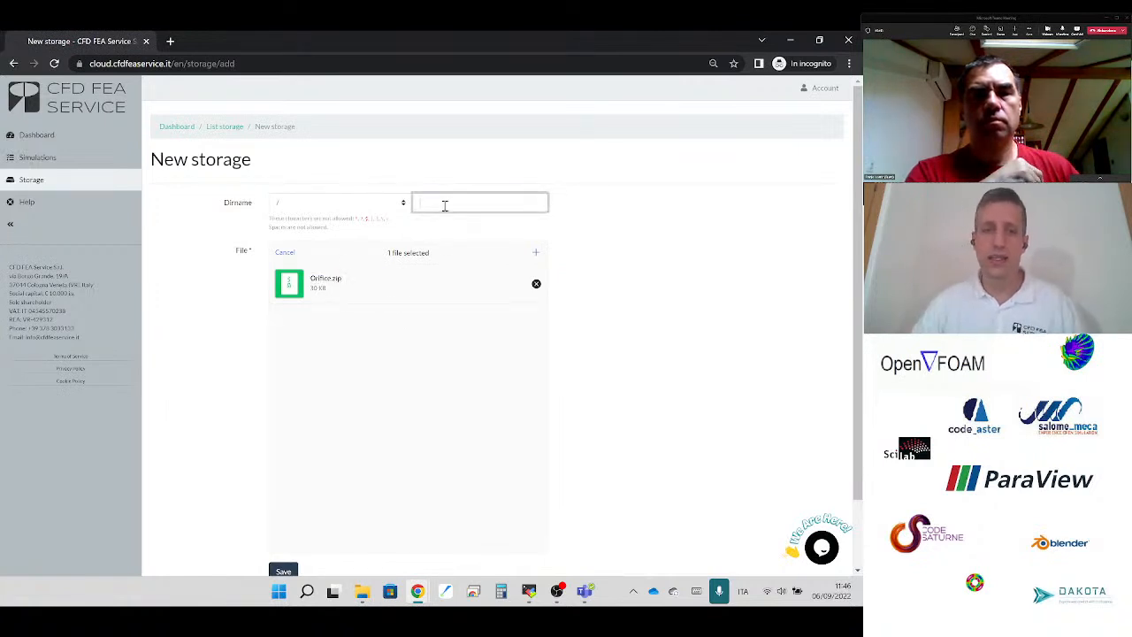
{"action": "type", "text": "TEST-"}
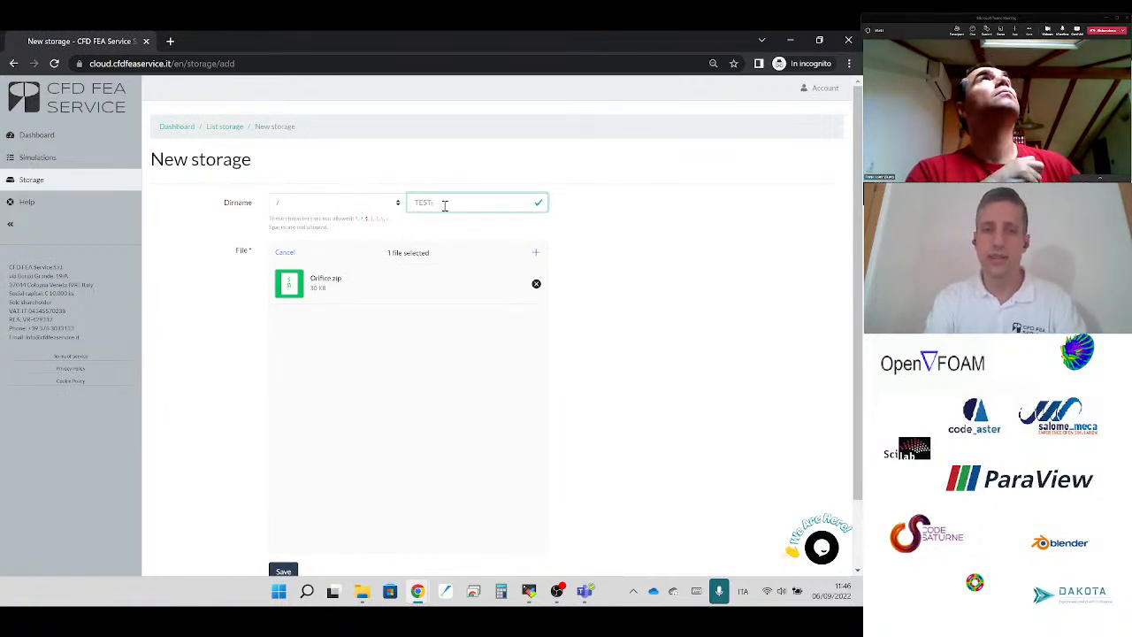
{"action": "type", "text": "CHMESH"}
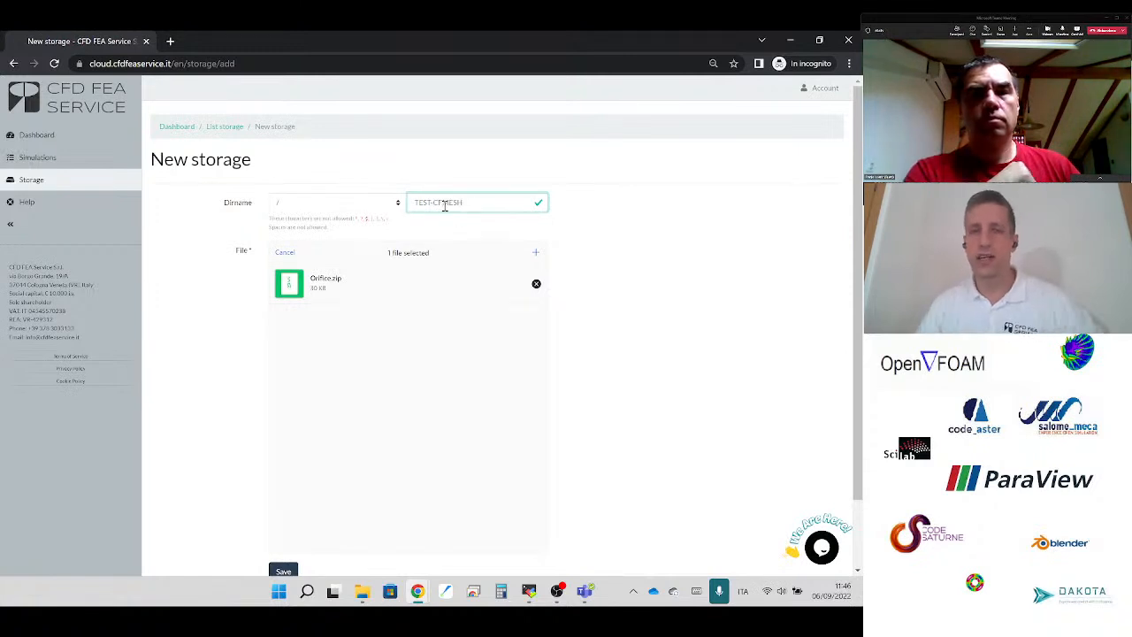
{"action": "double_click", "coordinate": [444, 205]}
{"action": "triple_click", "coordinate": [445, 205]}
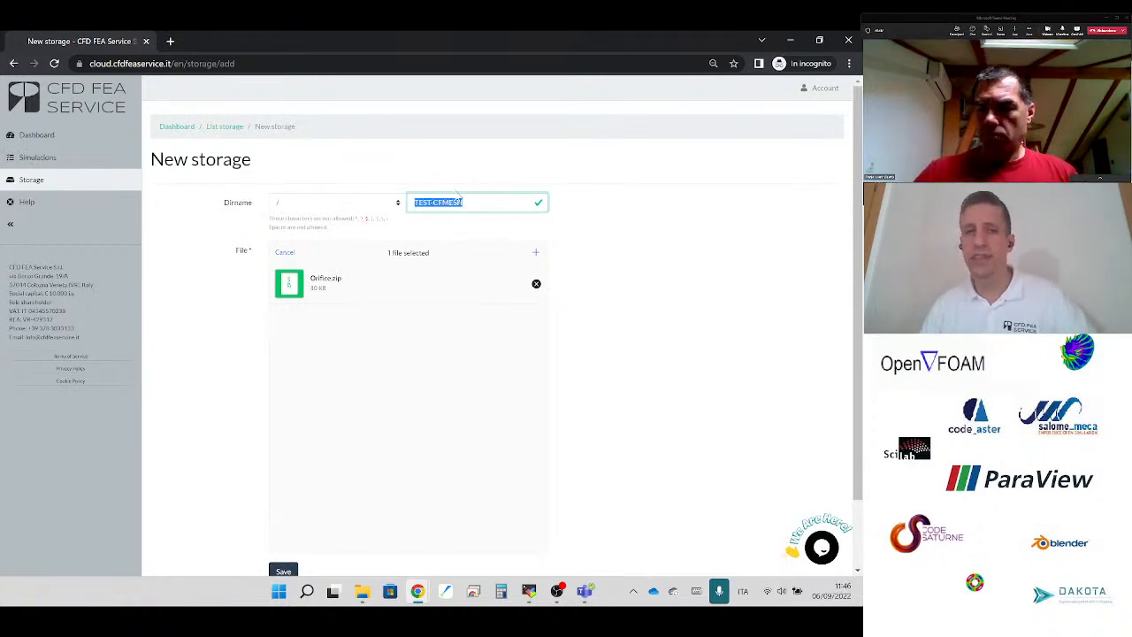
- Save the storage upload and open the TEST-CFMESH folder to check the uploaded Orifice.zip file
{"action": "double_click", "coordinate": [329, 279]}
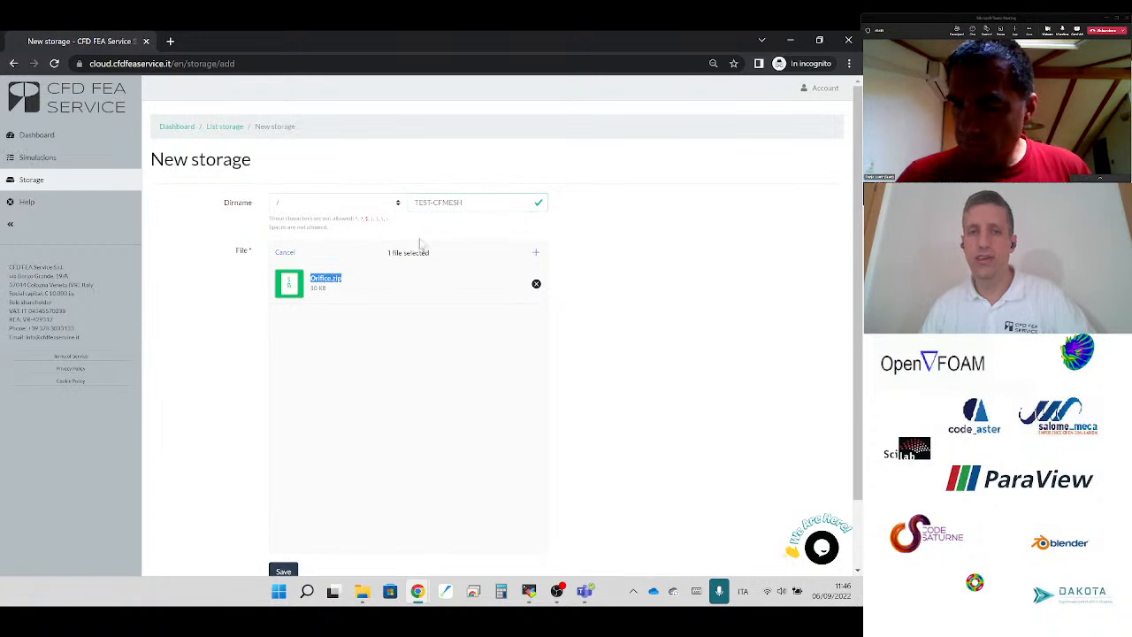
{"action": "left_click", "coordinate": [599, 356]}
{"action": "scroll", "coordinate": [593, 359], "scroll_direction": "down", "scroll_amount": 1}
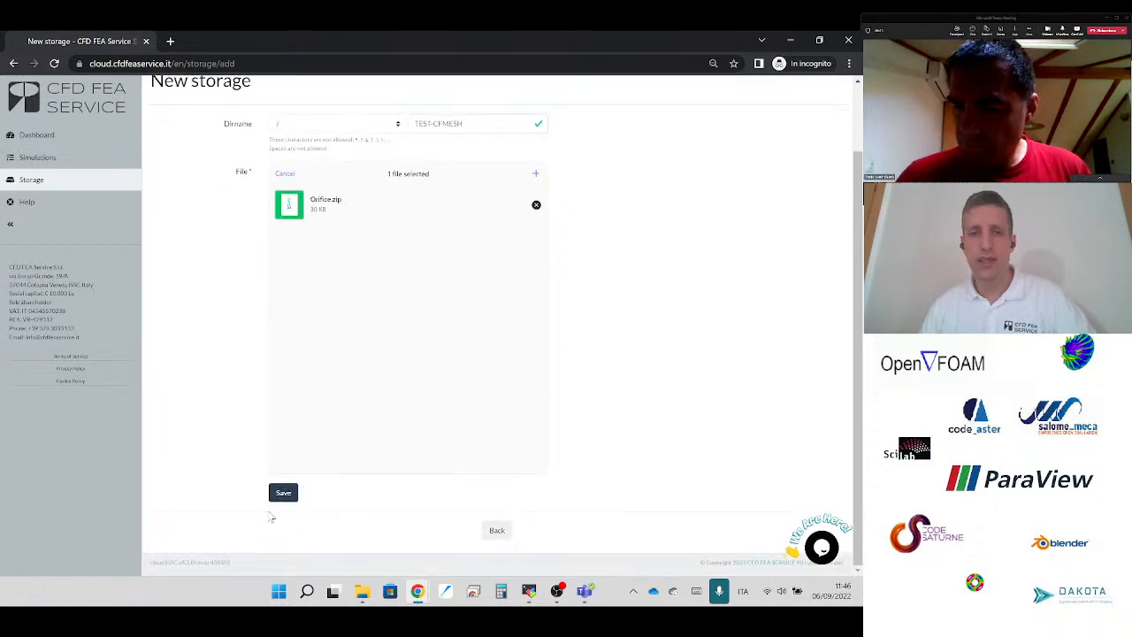
{"action": "left_click", "coordinate": [283, 492]}
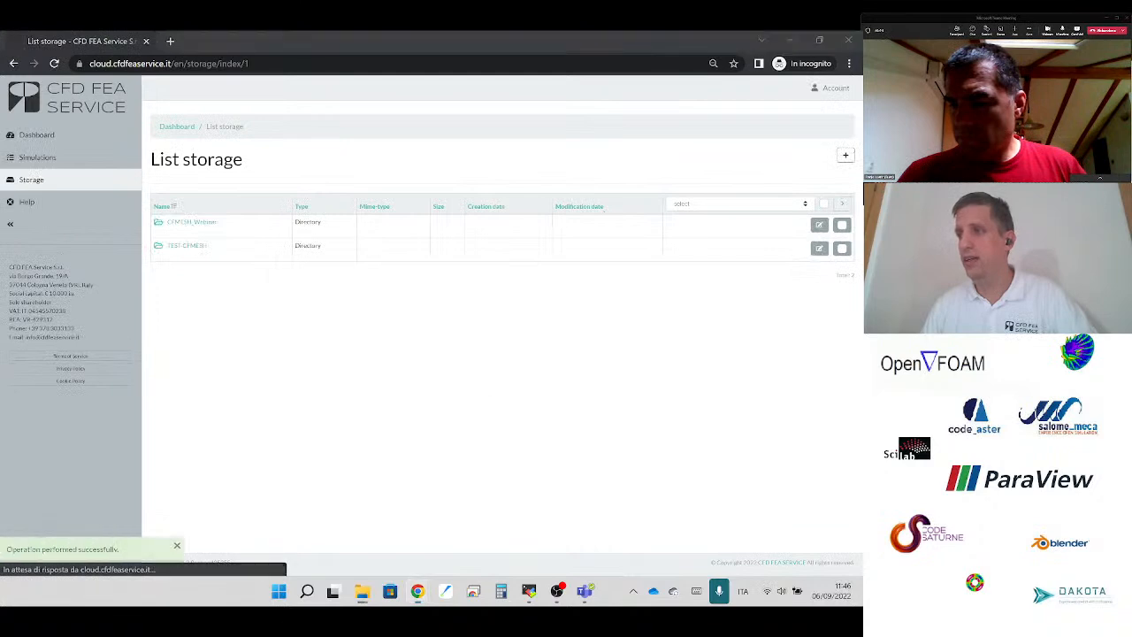
{"action": "left_click", "coordinate": [185, 251]}
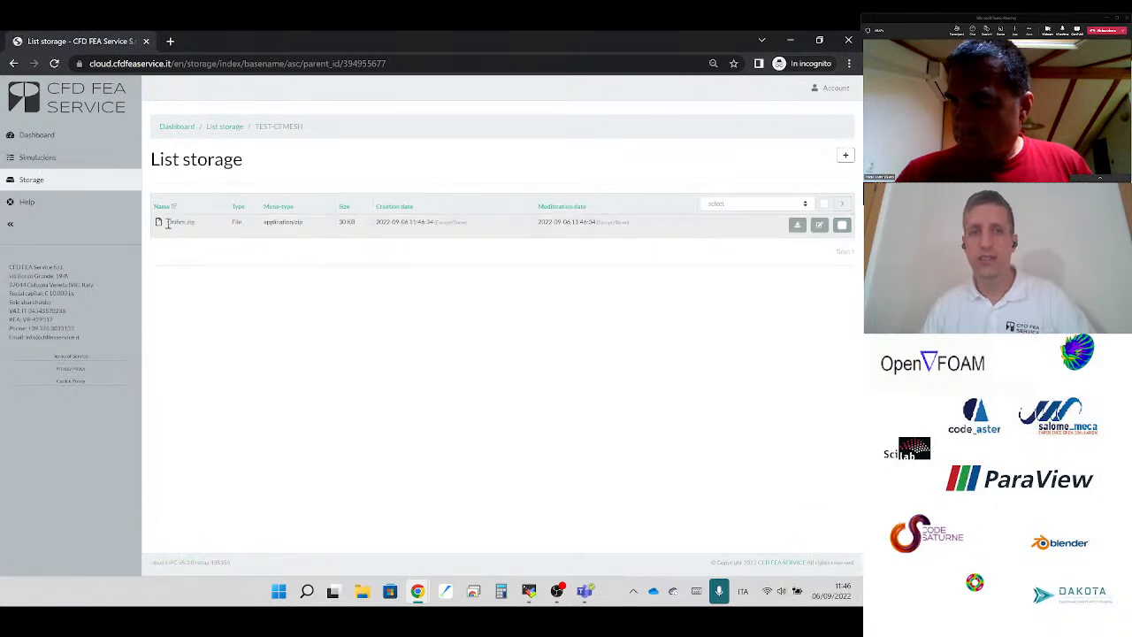
{"action": "left_click_drag", "start_coordinate": [163, 222], "coordinate": [634, 232]}
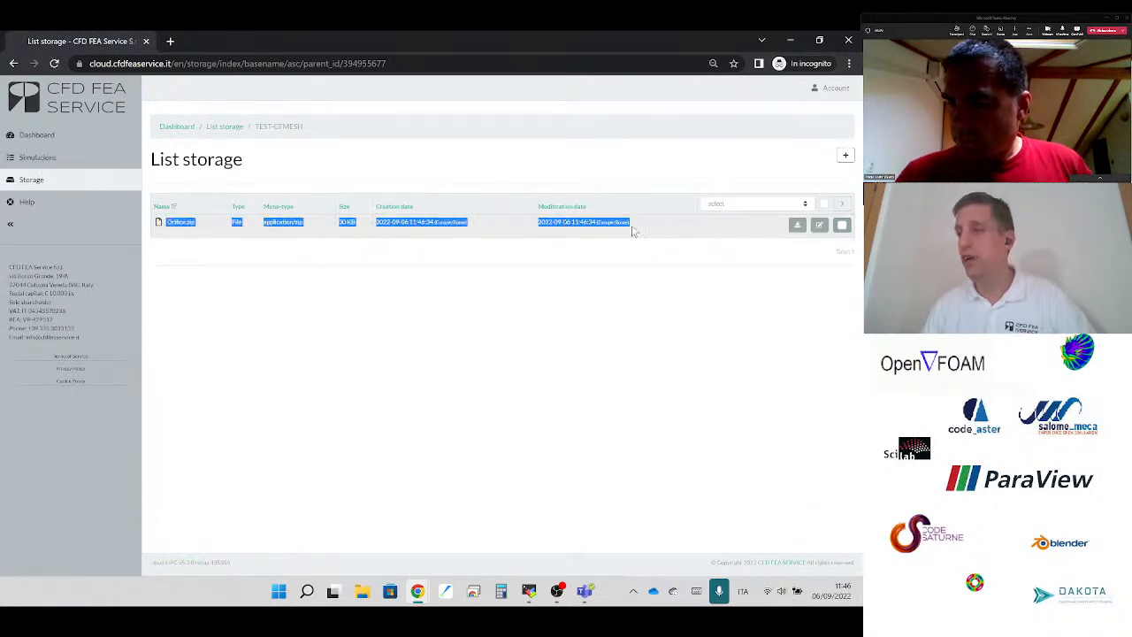
- Start a new simulation with 8 vCPUs and highmem (8.00 Gb for vCPU) RAM
{"action": "left_click", "coordinate": [74, 162]}
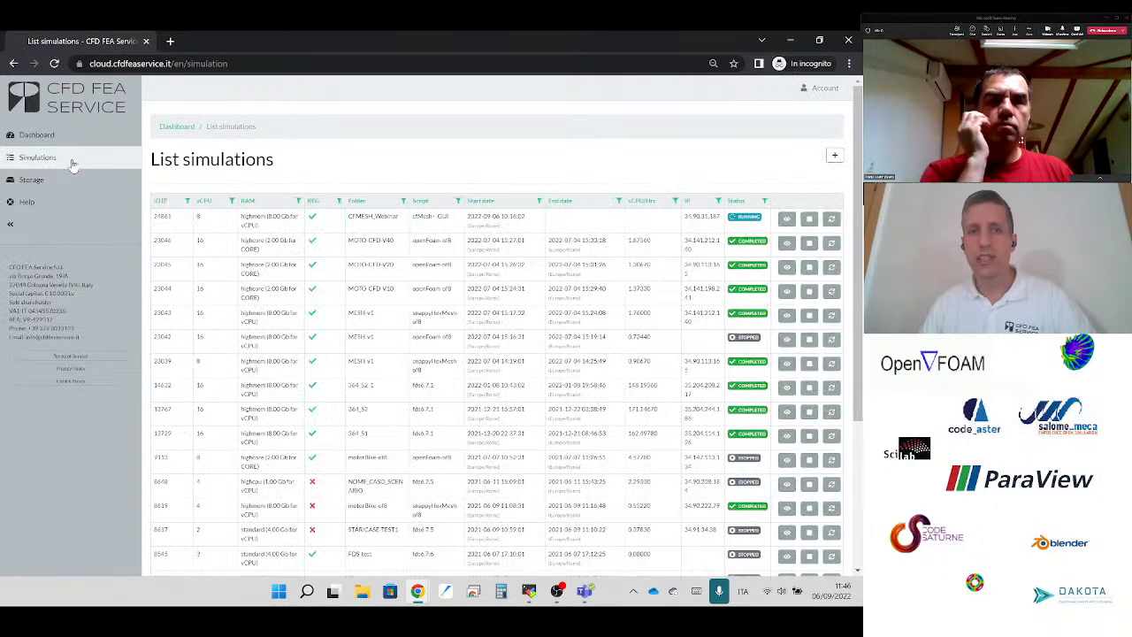
{"action": "left_click", "coordinate": [835, 156]}
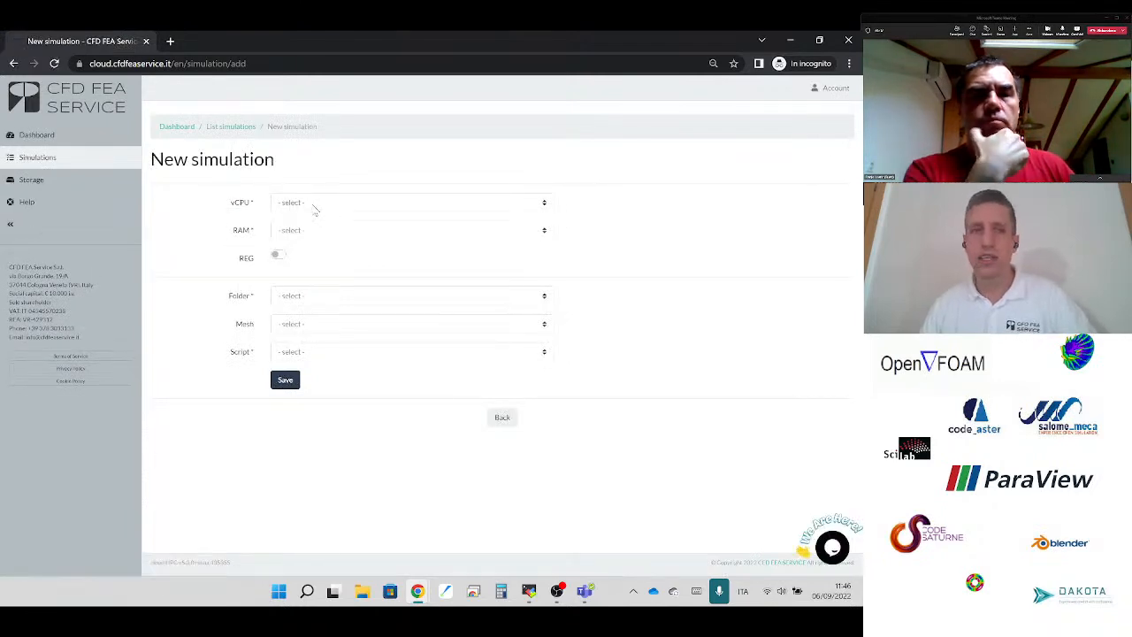
{"action": "left_click", "coordinate": [314, 204]}
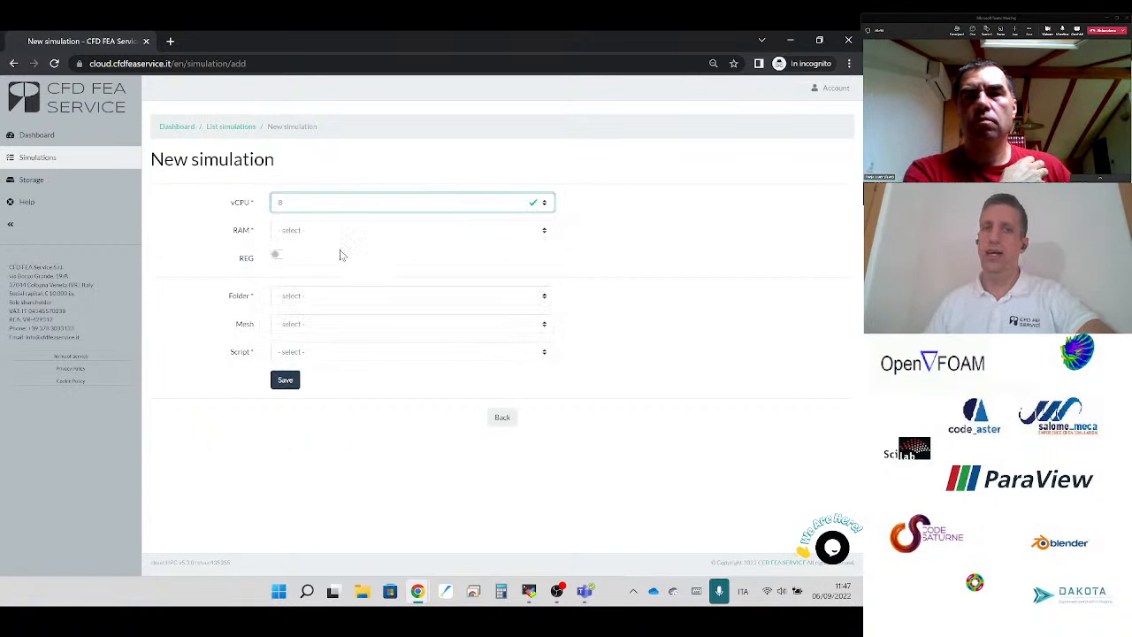
{"action": "left_click", "coordinate": [341, 255]}
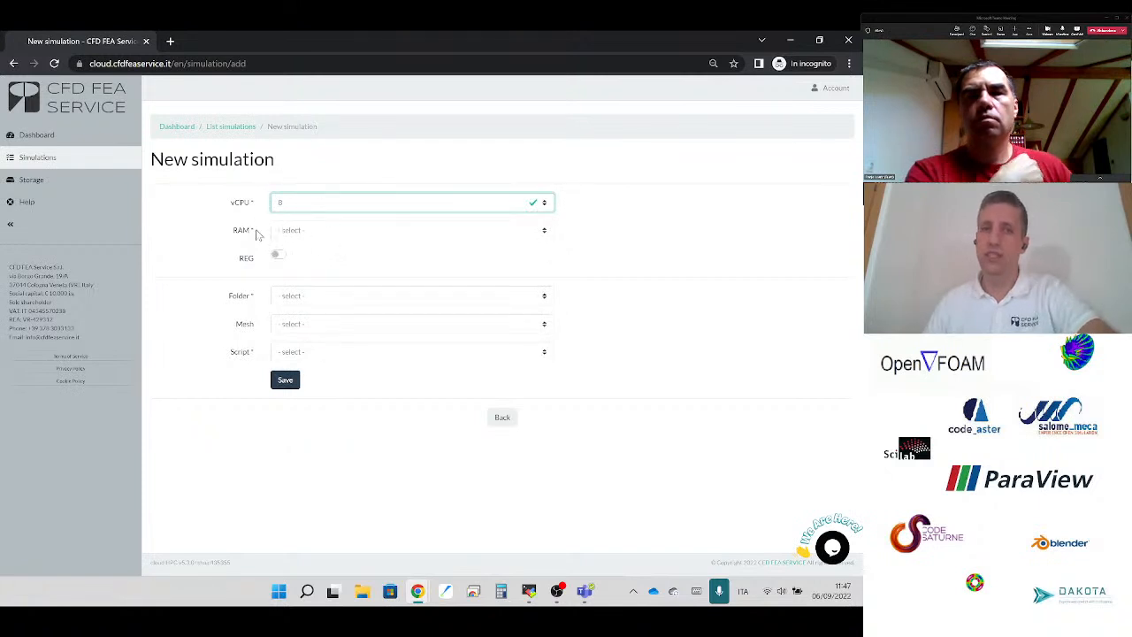
{"action": "left_click", "coordinate": [310, 237]}
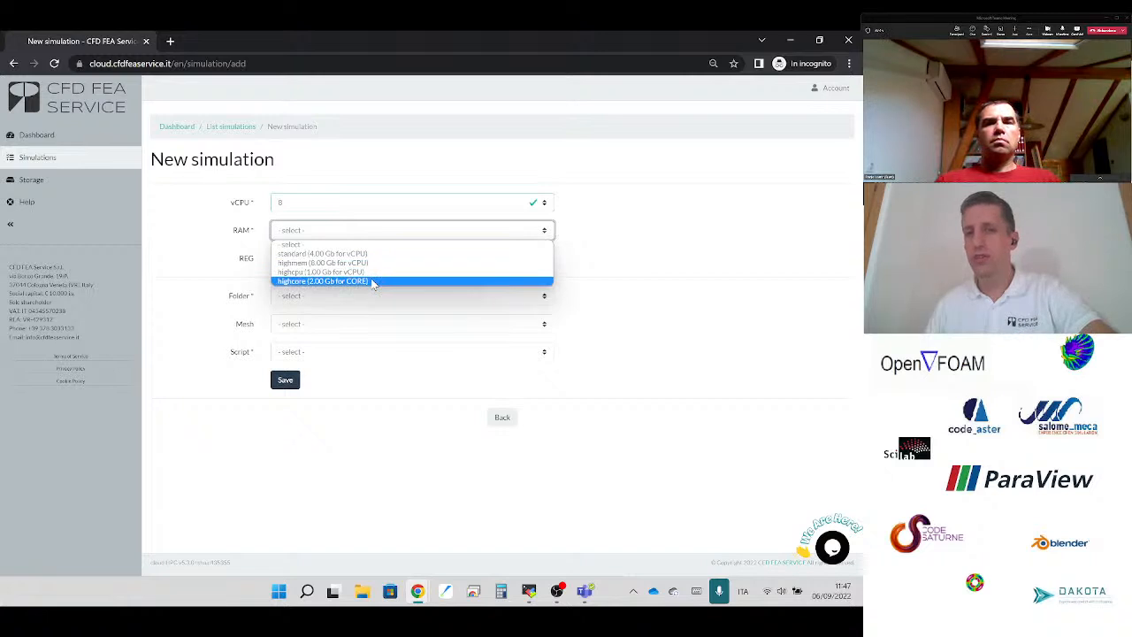
{"action": "left_click", "coordinate": [320, 262]}
- Assign the TEST-CFMESH folder and the cfMesh+-GUI script to the simulation, and save it
{"action": "left_click", "coordinate": [321, 298]}
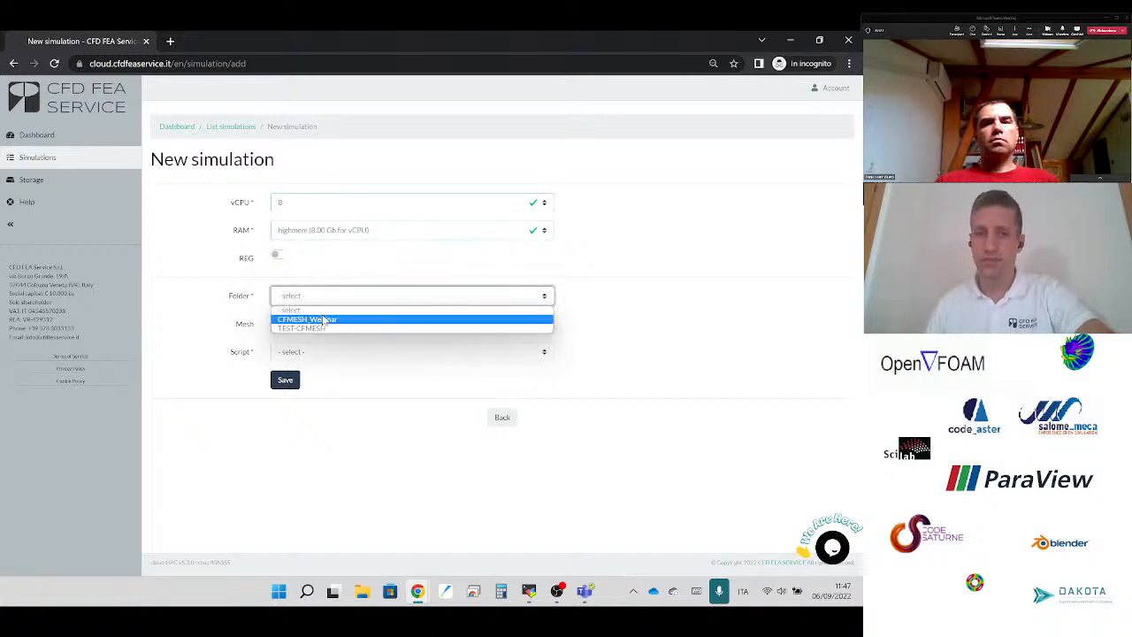
{"action": "left_click", "coordinate": [326, 328]}
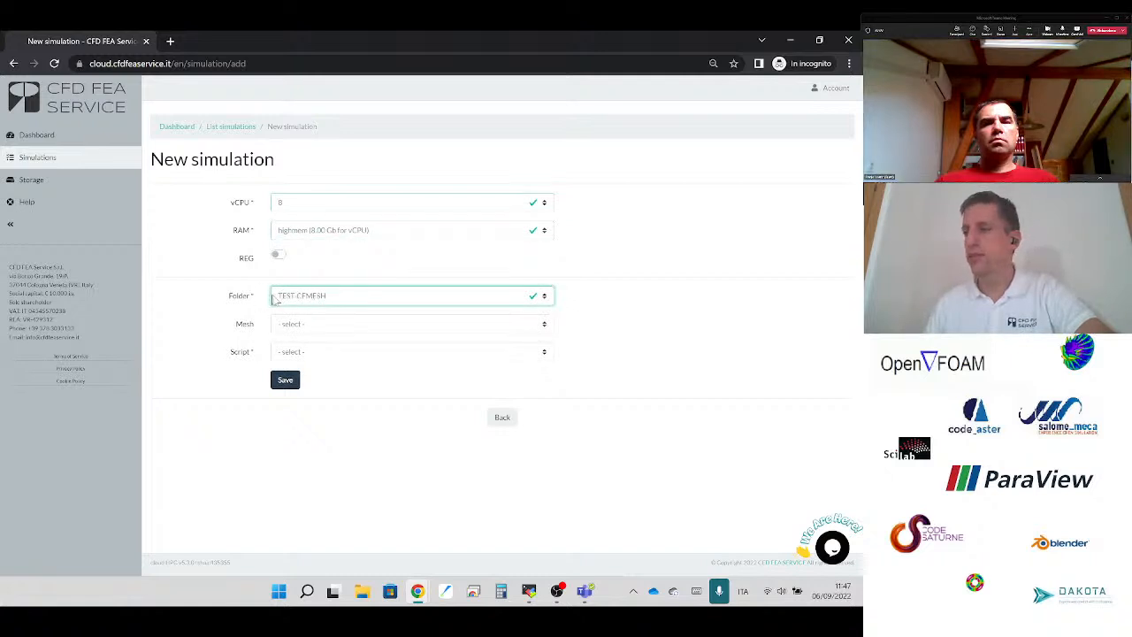
{"action": "left_click", "coordinate": [308, 353]}
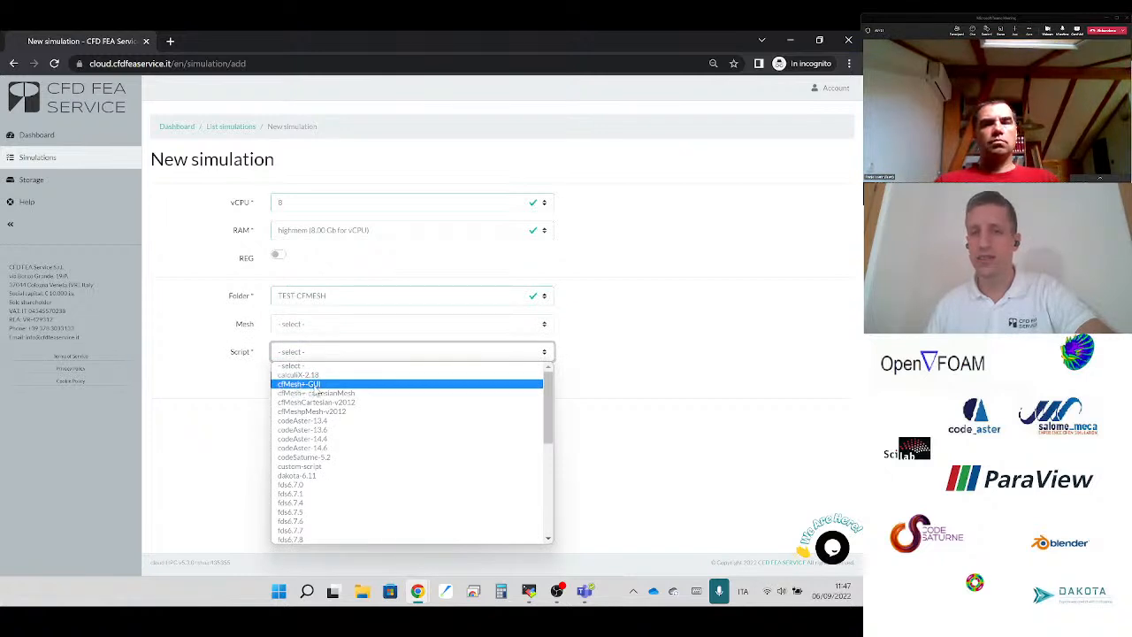
{"action": "left_click", "coordinate": [308, 385]}
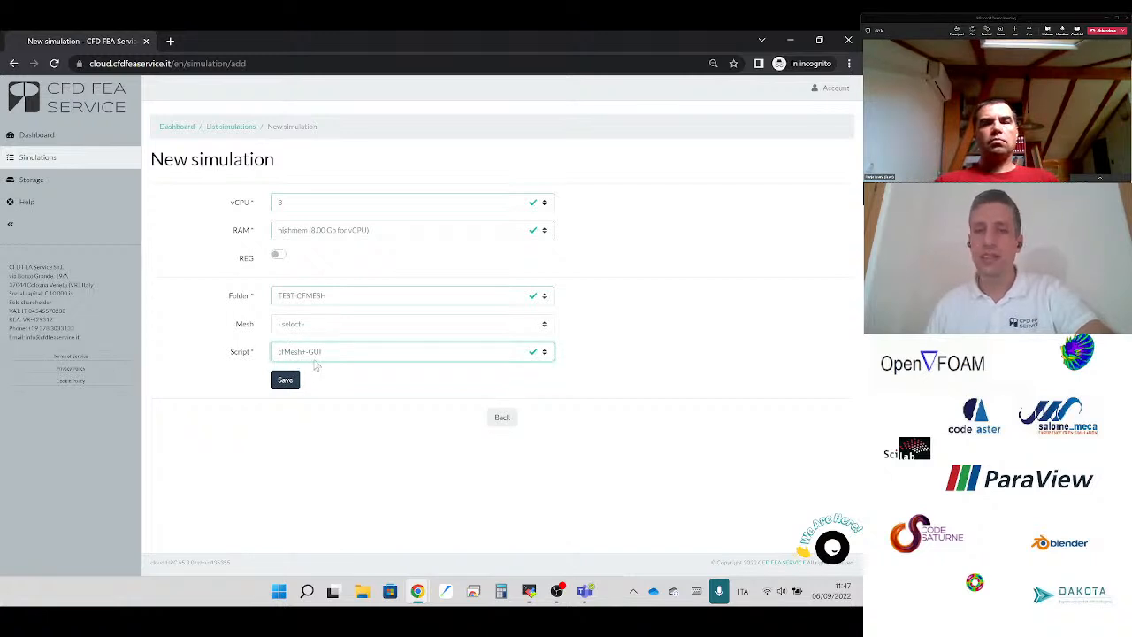
{"action": "left_click", "coordinate": [285, 381]}
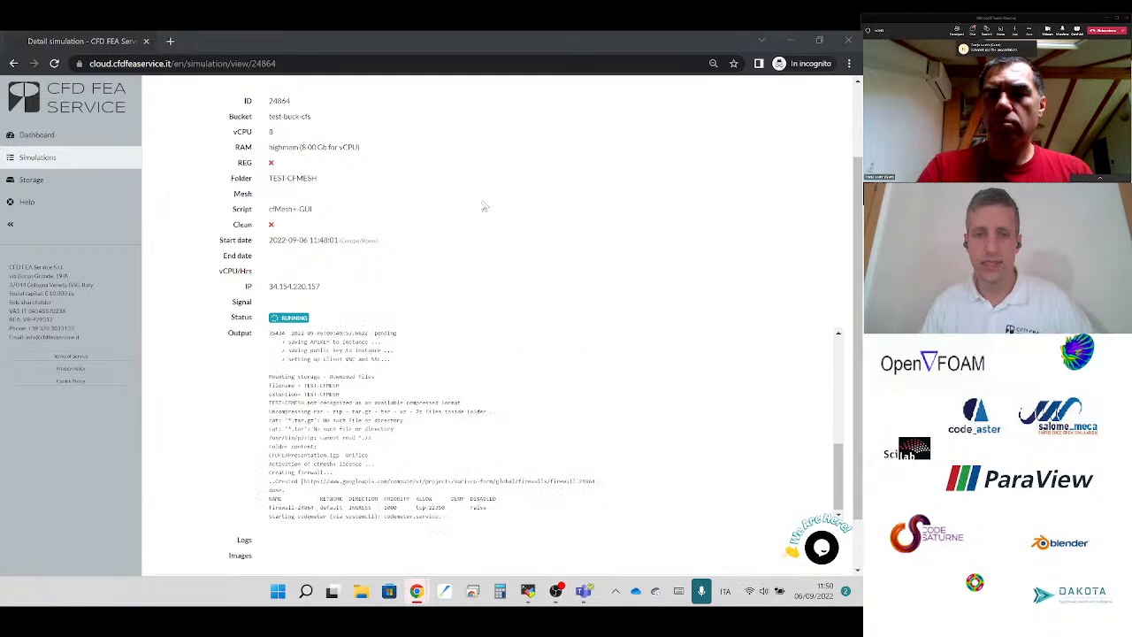
- Examine the new simulation's details, status and startup output log
{"action": "scroll", "coordinate": [485, 206], "scroll_direction": "down", "scroll_amount": 2}
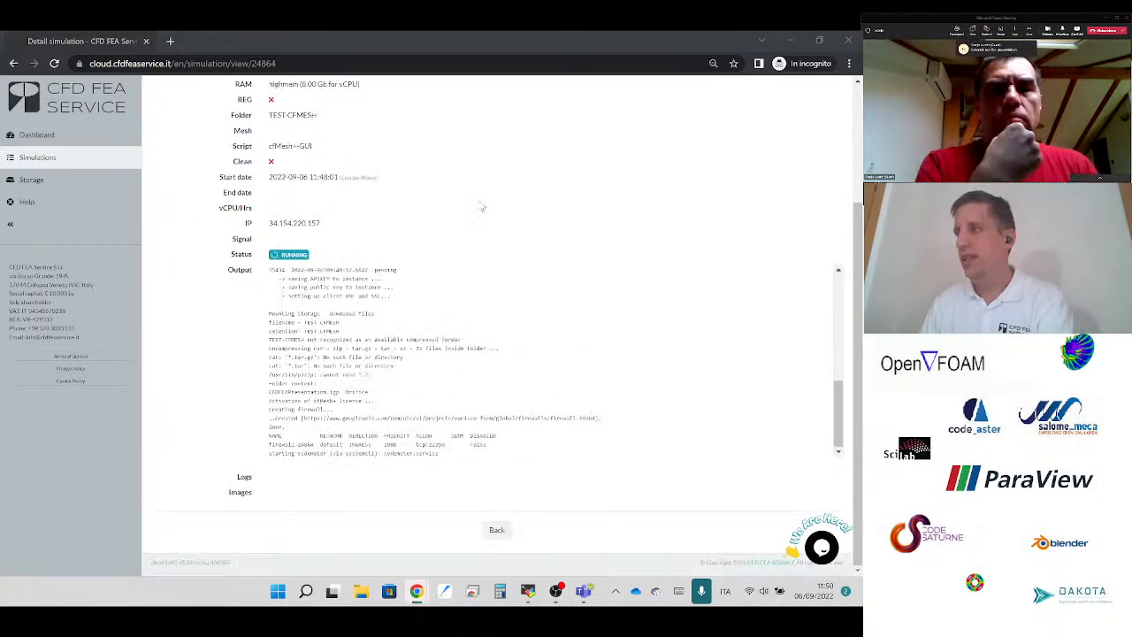
{"action": "scroll", "coordinate": [403, 174], "scroll_direction": "up", "scroll_amount": 2}
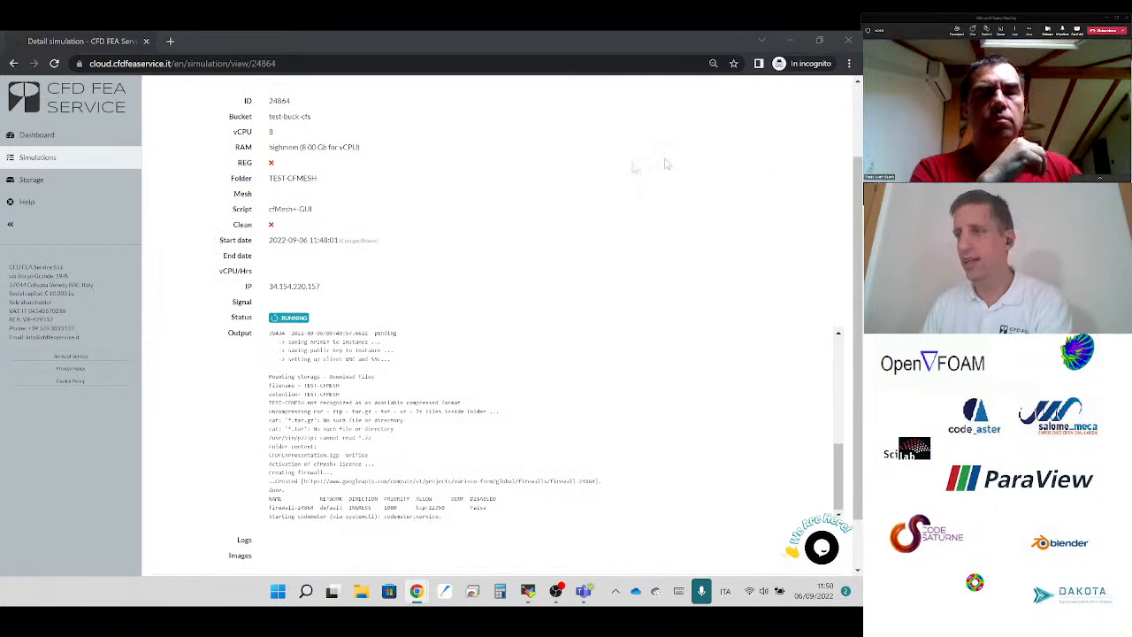
{"action": "scroll", "coordinate": [310, 182], "scroll_direction": "up", "scroll_amount": 2}
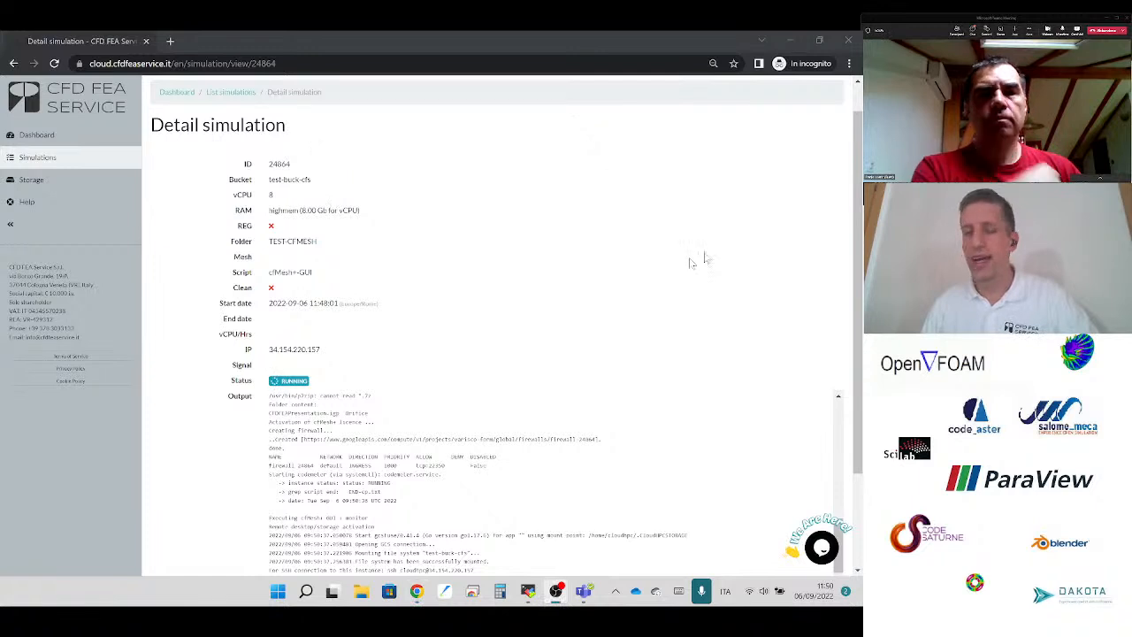
{"action": "scroll", "coordinate": [276, 208], "scroll_direction": "down", "scroll_amount": 1}
{"action": "scroll", "coordinate": [277, 208], "scroll_direction": "down", "scroll_amount": 1}
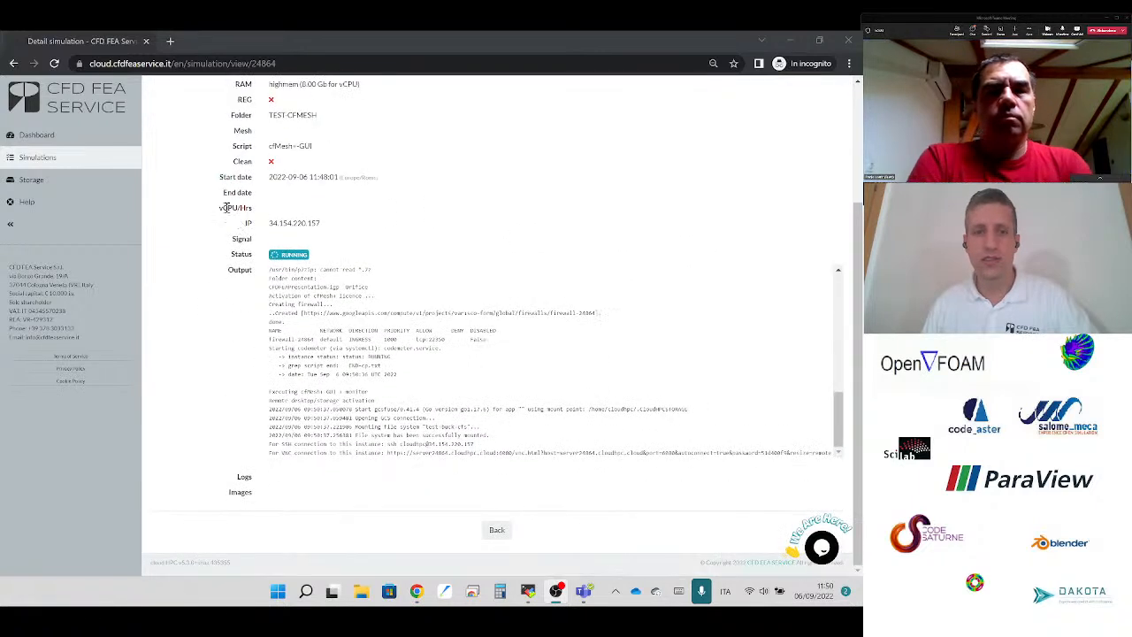
- Reload the simulation's detail page and inspect its VNC remote desktop and connection output
{"action": "left_click", "coordinate": [288, 70]}
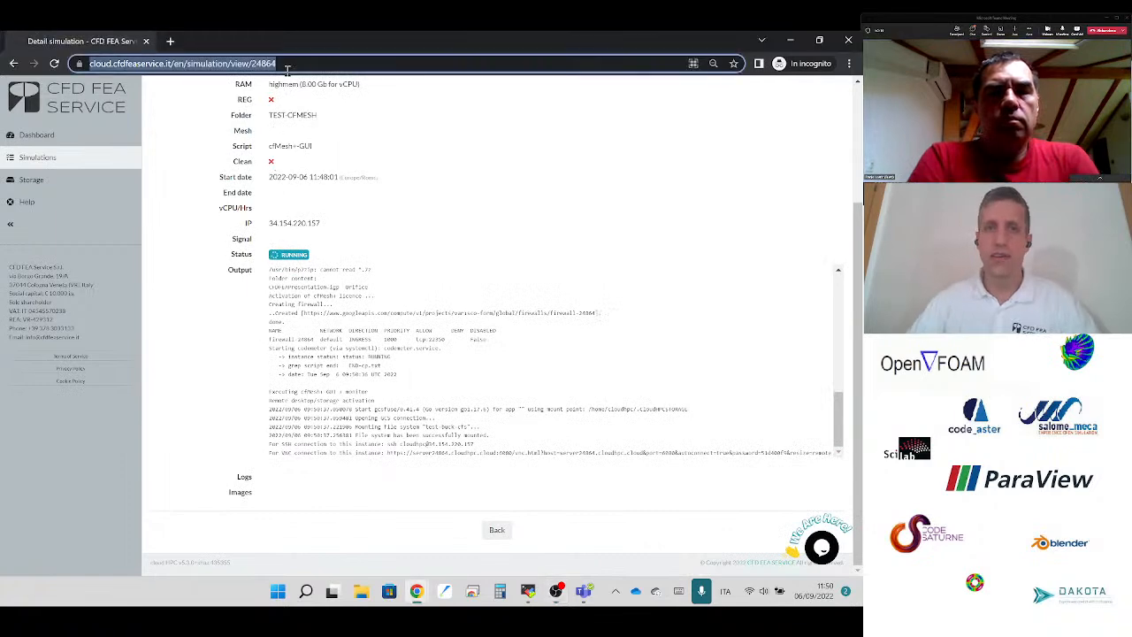
{"action": "key", "text": "F5"}
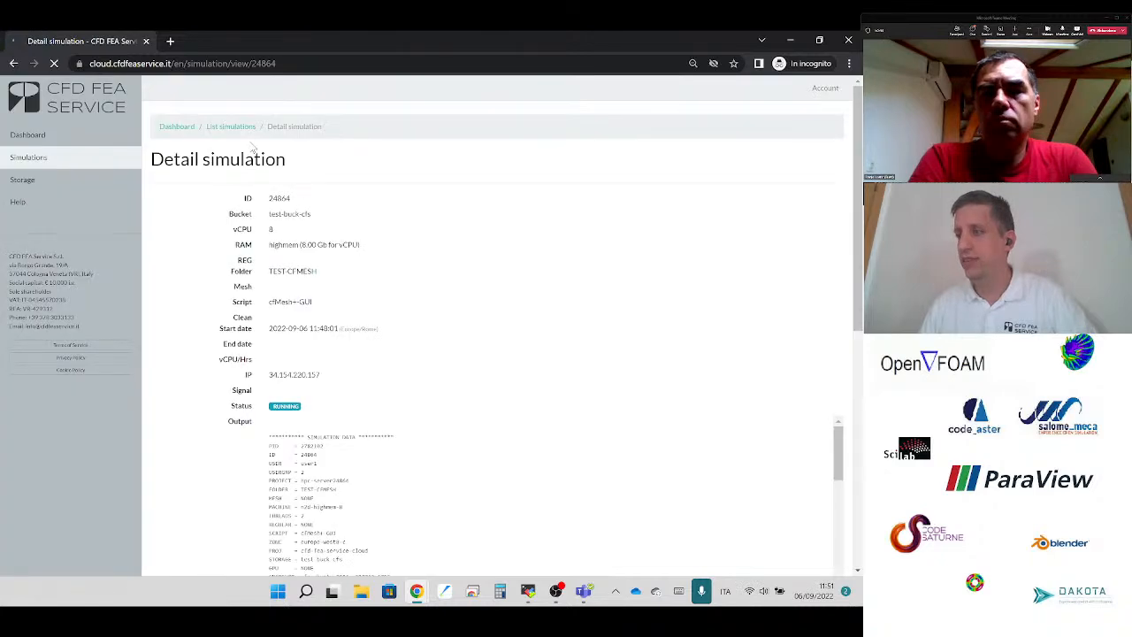
{"action": "scroll", "coordinate": [234, 177], "scroll_direction": "down", "scroll_amount": 5}
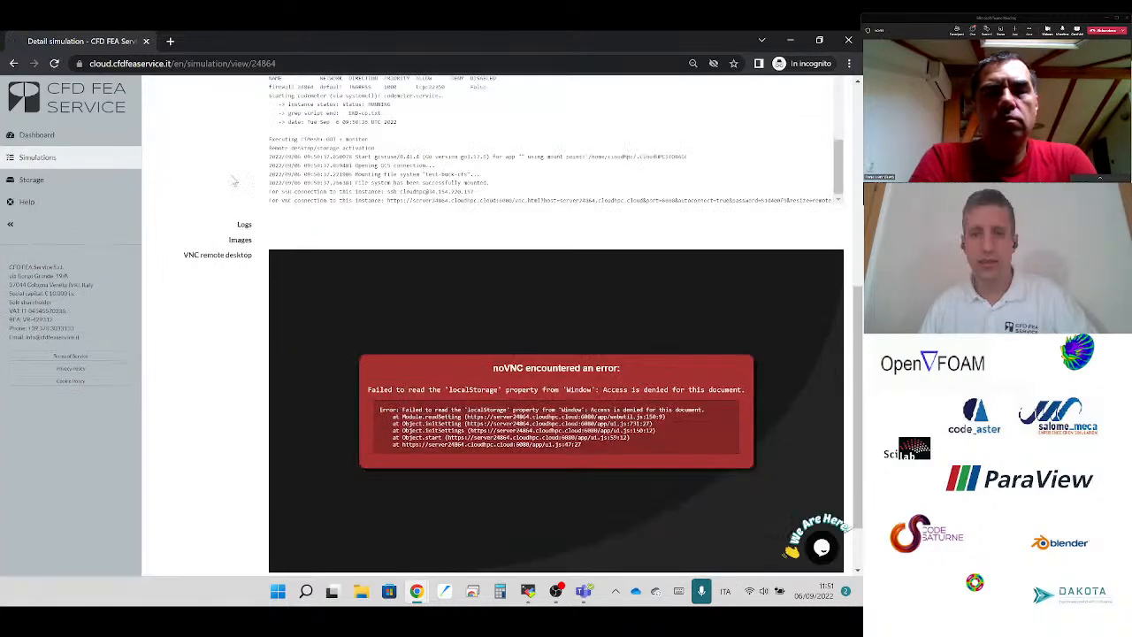
{"action": "scroll", "coordinate": [236, 182], "scroll_direction": "up", "scroll_amount": 1}
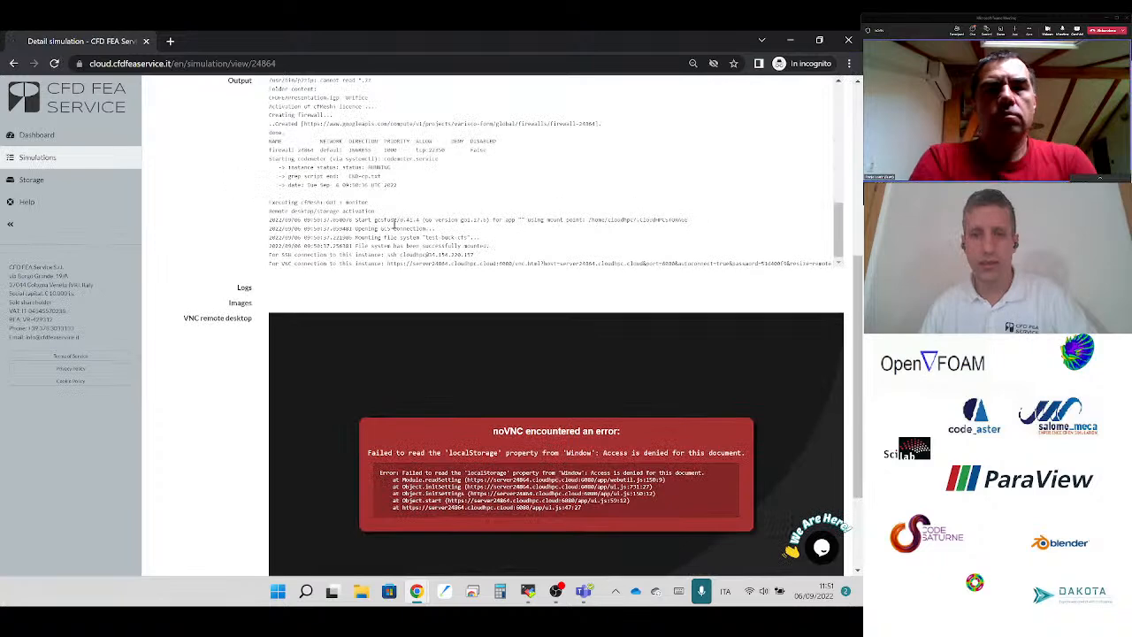
- Open the details of the running CFMESH_Webinar simulation from the simulations list and inspect its output, images and VNC remote desktop
{"action": "key", "text": "alt+Left"}
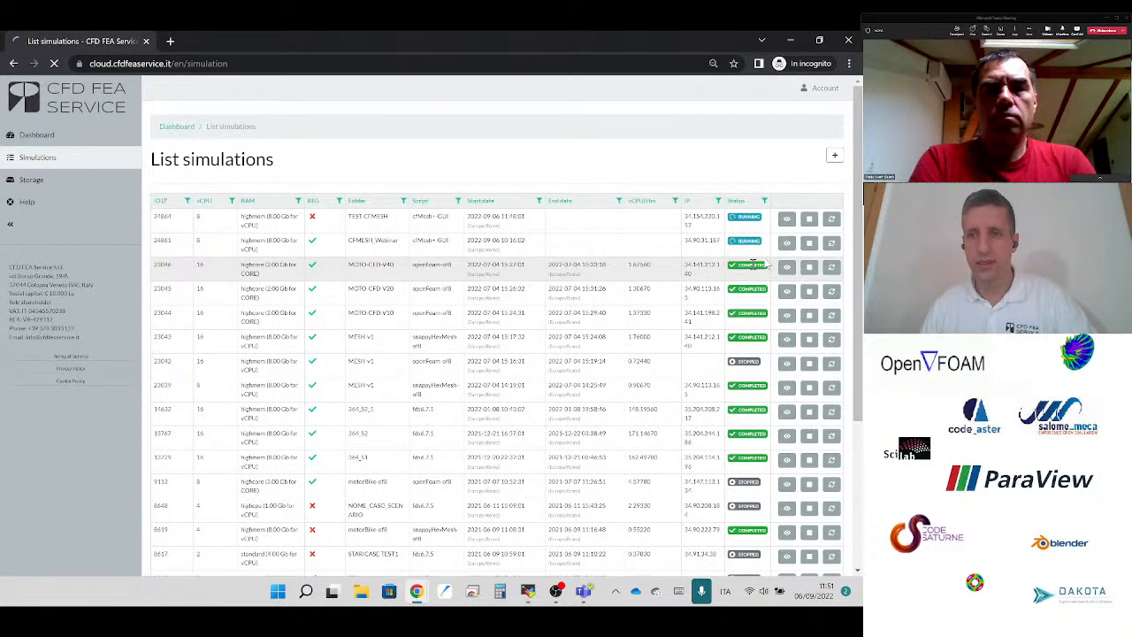
{"action": "scroll", "coordinate": [419, 324], "scroll_direction": "down", "scroll_amount": 2}
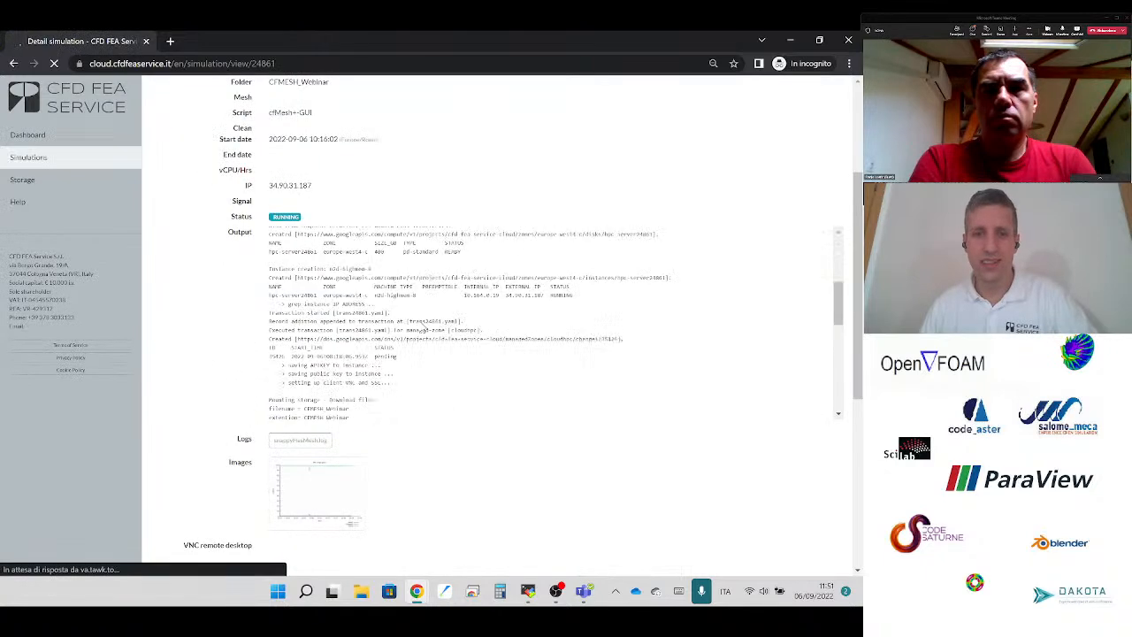
{"action": "scroll", "coordinate": [425, 328], "scroll_direction": "down", "scroll_amount": 5}
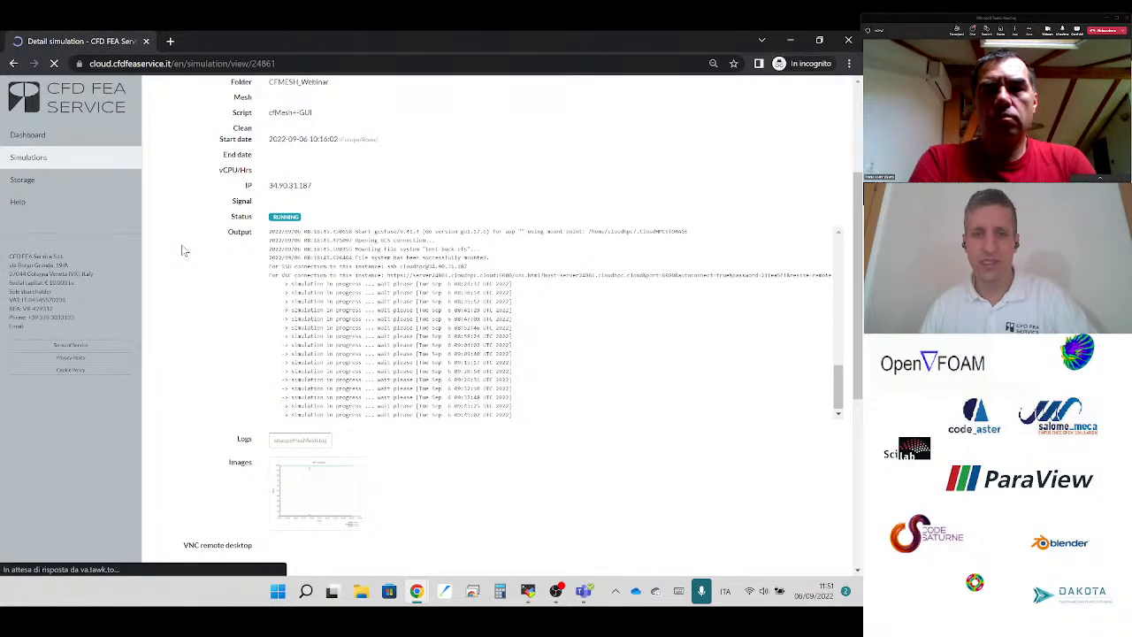
{"action": "scroll", "coordinate": [184, 251], "scroll_direction": "down", "scroll_amount": 4}
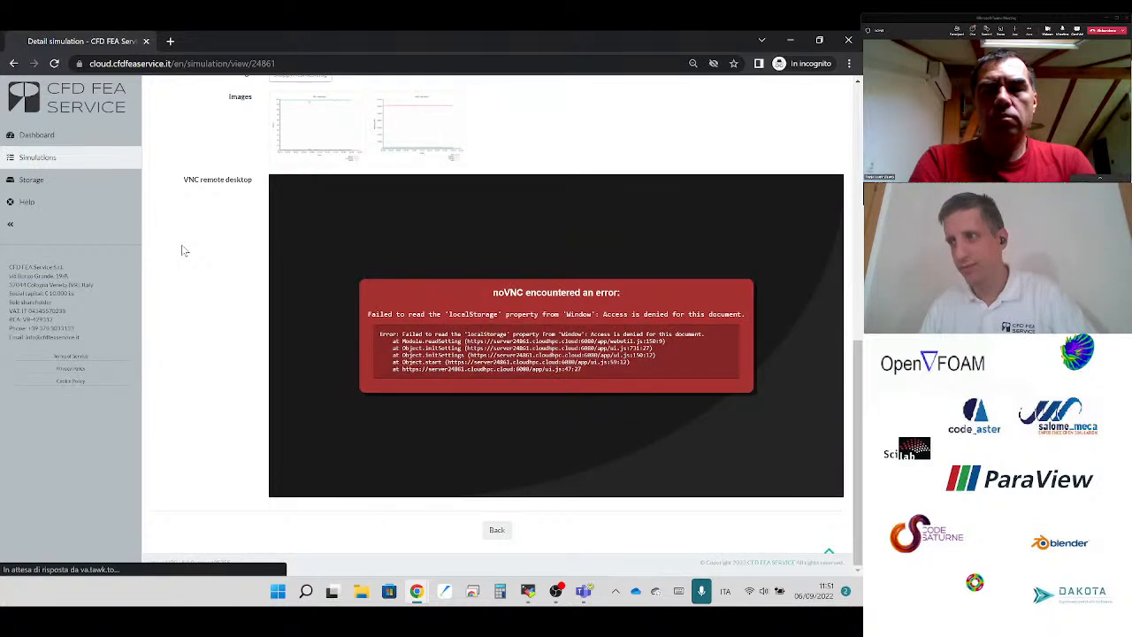
{"action": "scroll", "coordinate": [221, 237], "scroll_direction": "up", "scroll_amount": 5}
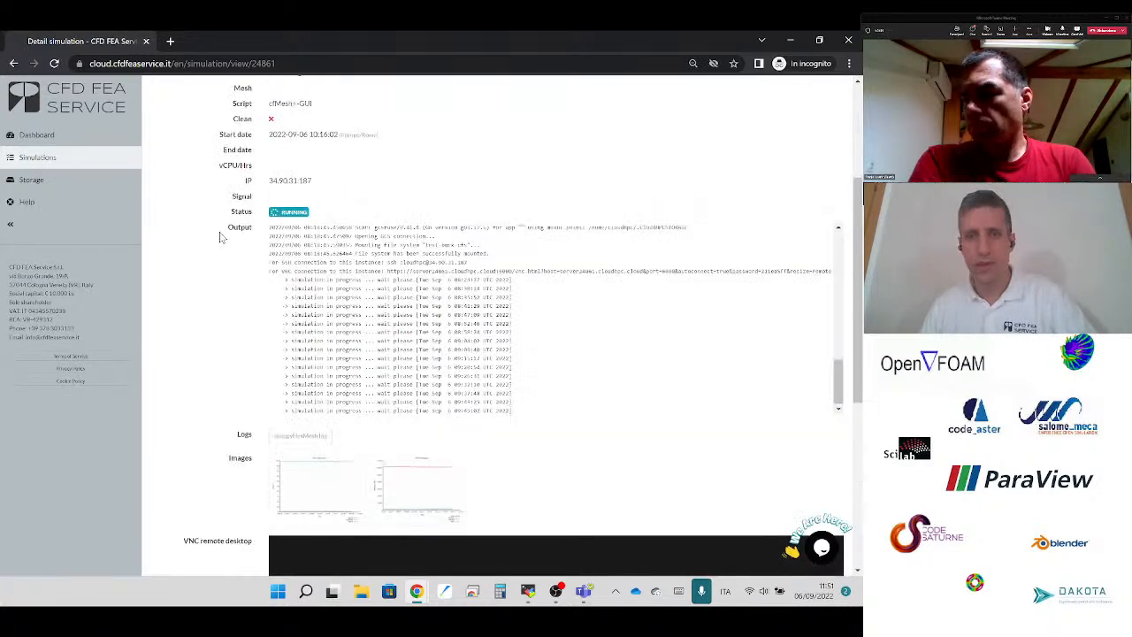
{"action": "scroll", "coordinate": [221, 237], "scroll_direction": "up", "scroll_amount": 1}
{"action": "scroll", "coordinate": [221, 237], "scroll_direction": "down", "scroll_amount": 2}
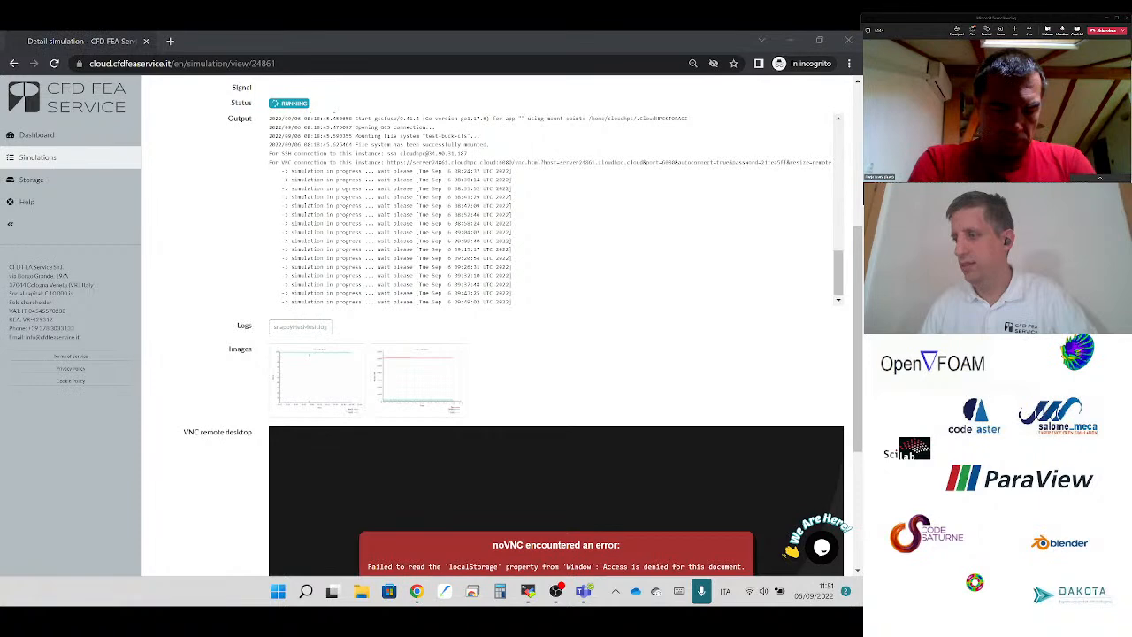
- Bring in the regular browser window showing the same simulation, maximize it, and examine its VNC remote desktop and output
{"action": "left_click_drag", "start_coordinate": [862, 67], "coordinate": [212, 105]}
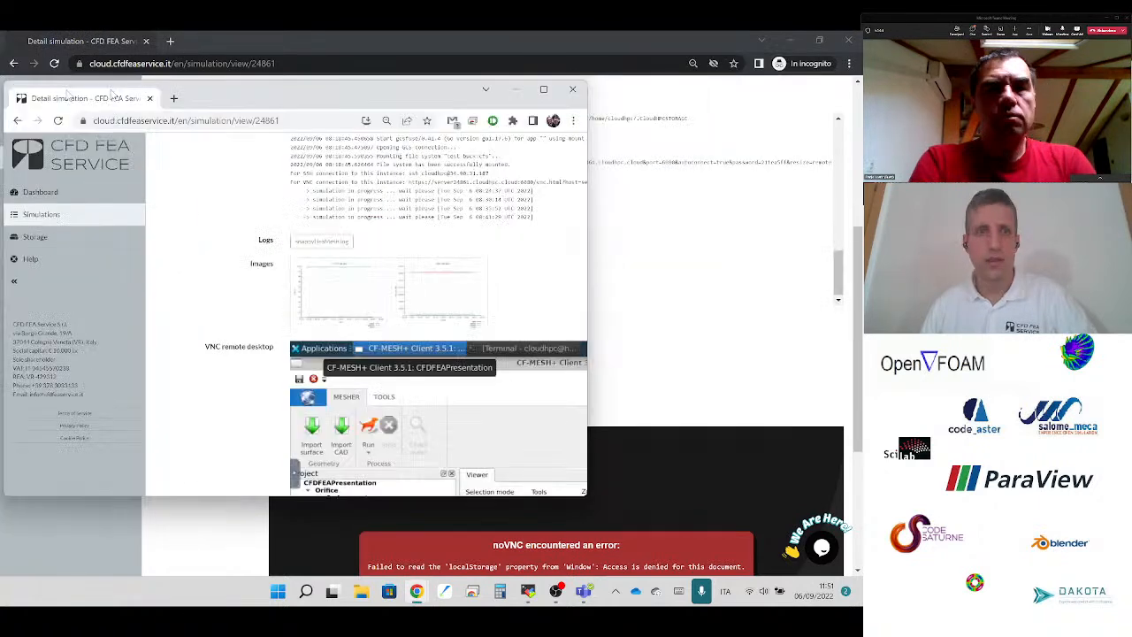
{"action": "double_click", "coordinate": [212, 105]}
{"action": "scroll", "coordinate": [205, 234], "scroll_direction": "down", "scroll_amount": 2}
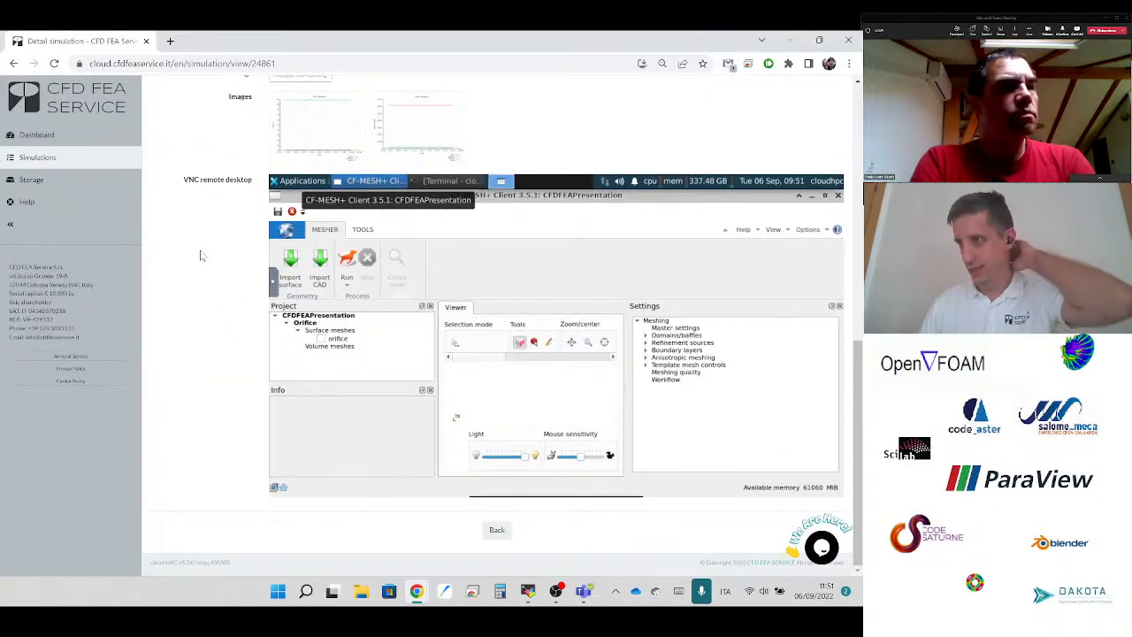
{"action": "scroll", "coordinate": [236, 223], "scroll_direction": "up", "scroll_amount": 3}
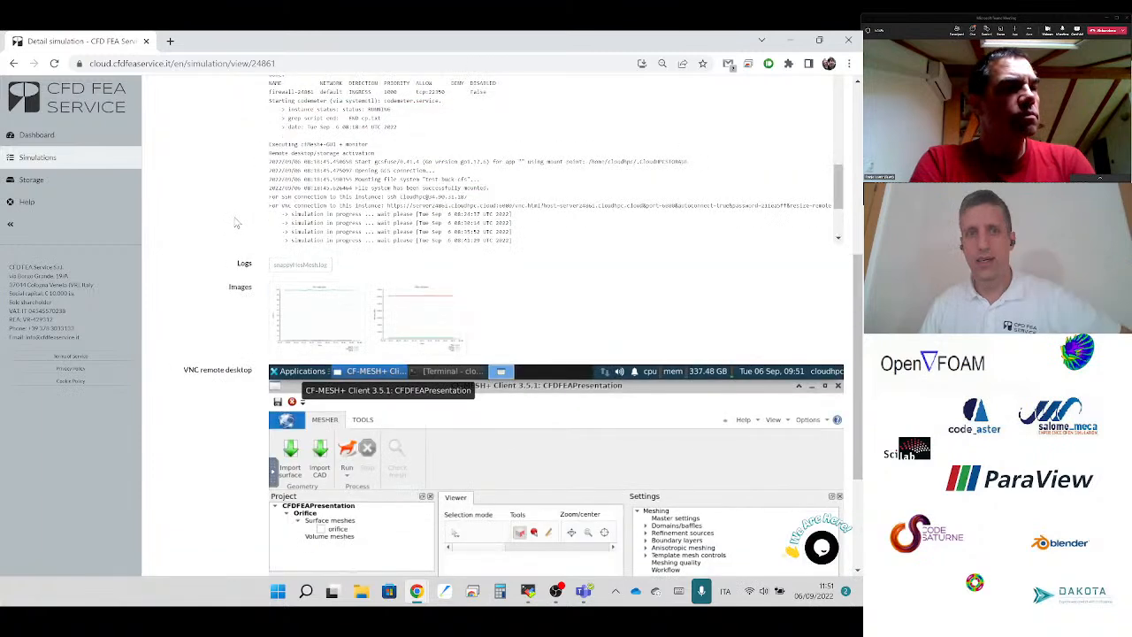
{"action": "scroll", "coordinate": [236, 223], "scroll_direction": "down", "scroll_amount": 2}
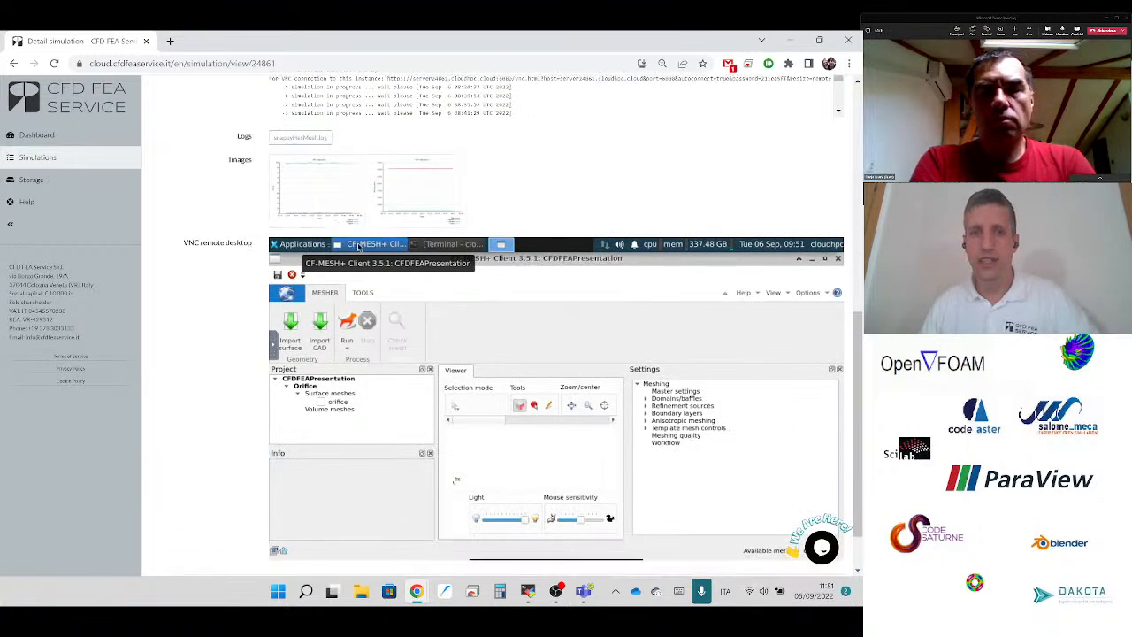
- Show the terminal in the CFMESH_Webinar folder on the remote desktop and minimize the open windows to view the desktop shortcuts
{"action": "left_click", "coordinate": [358, 248]}
{"action": "left_click", "coordinate": [427, 248]}
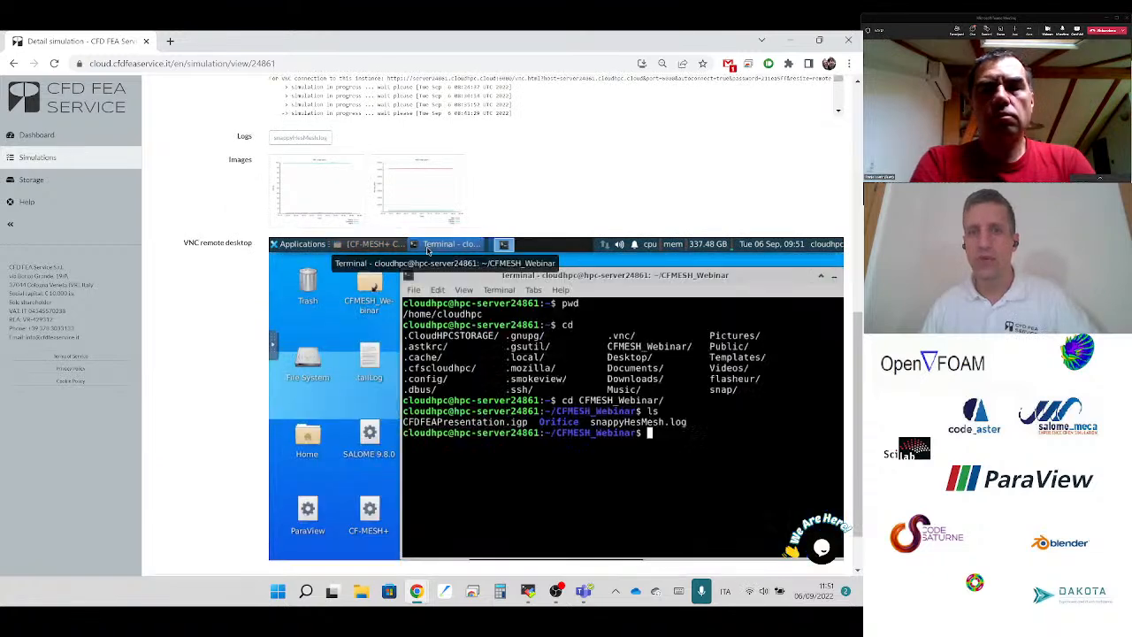
{"action": "left_click", "coordinate": [427, 247]}
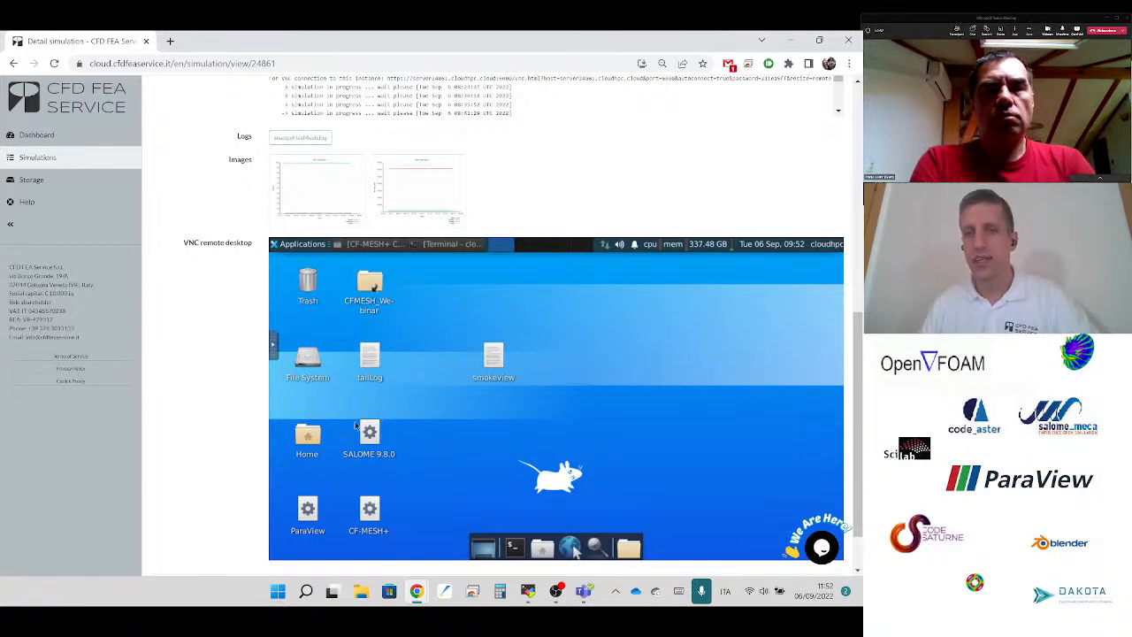
- Launch another CF-MESH+ client from the remote desktop, dismiss the support chat message, and open and cancel the project selection dialog
{"action": "left_click", "coordinate": [373, 509]}
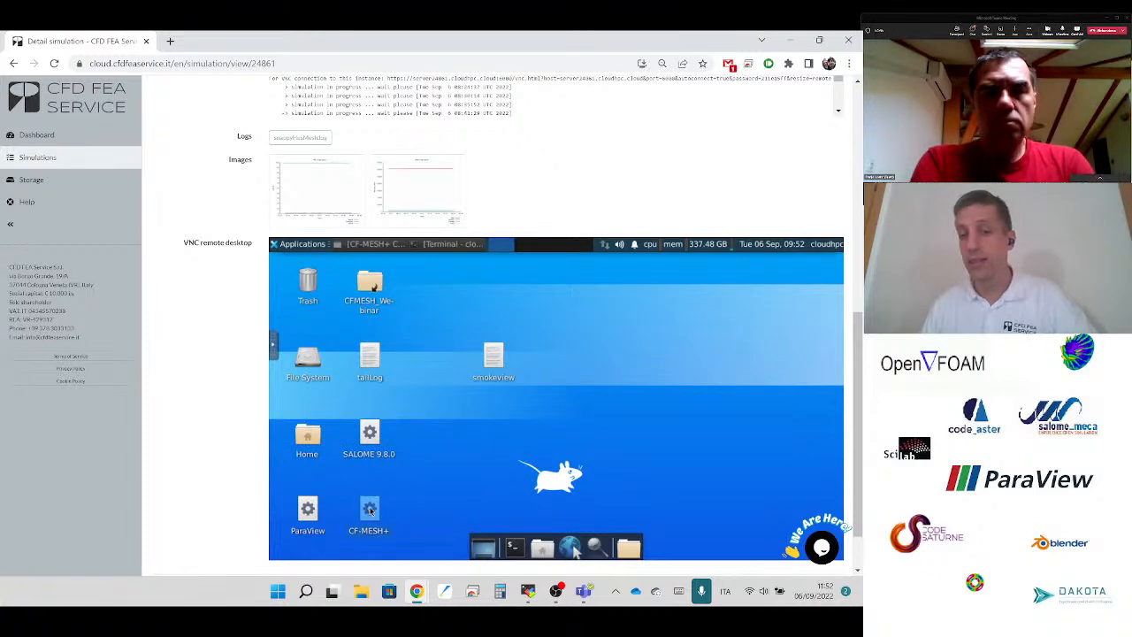
{"action": "double_click", "coordinate": [370, 511]}
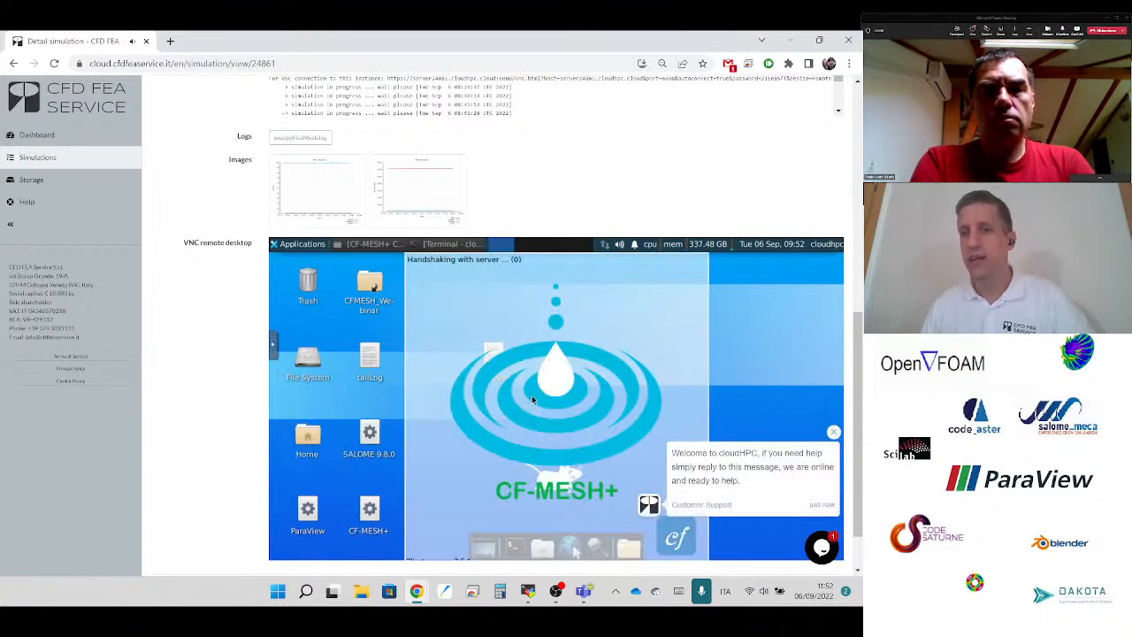
{"action": "left_click", "coordinate": [833, 434]}
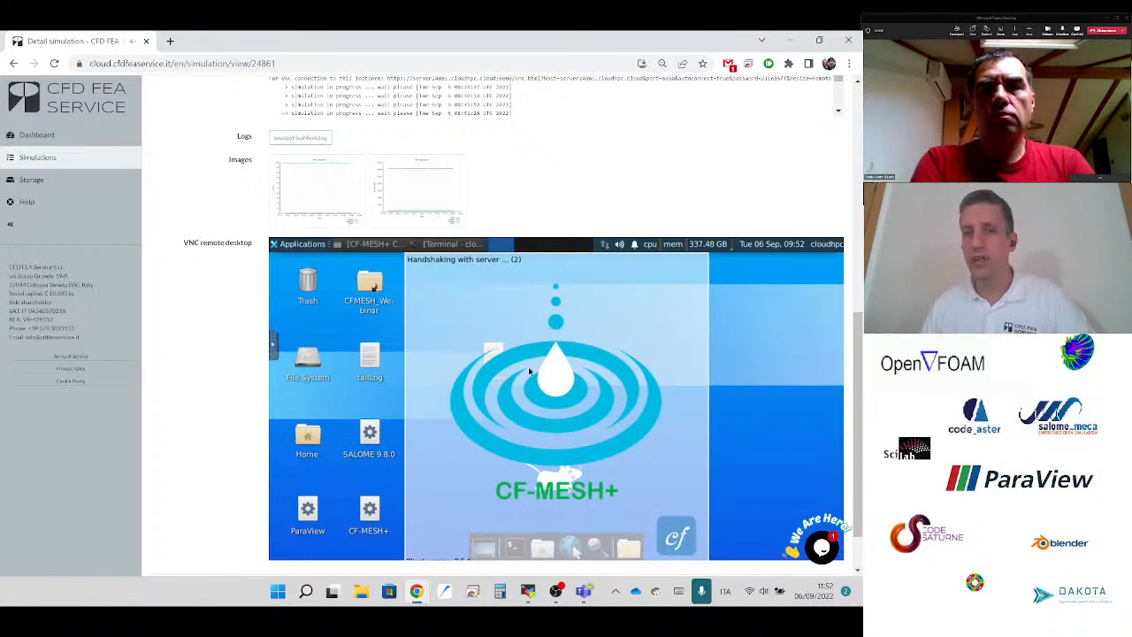
{"action": "scroll", "coordinate": [186, 371], "scroll_direction": "down", "scroll_amount": 1}
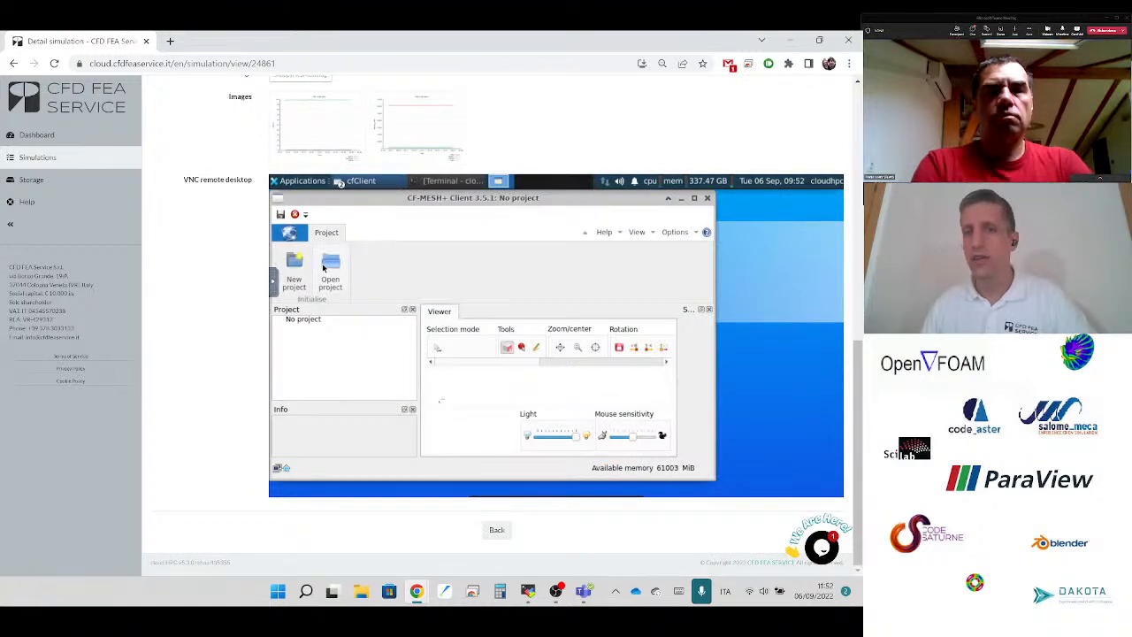
{"action": "left_click", "coordinate": [326, 268]}
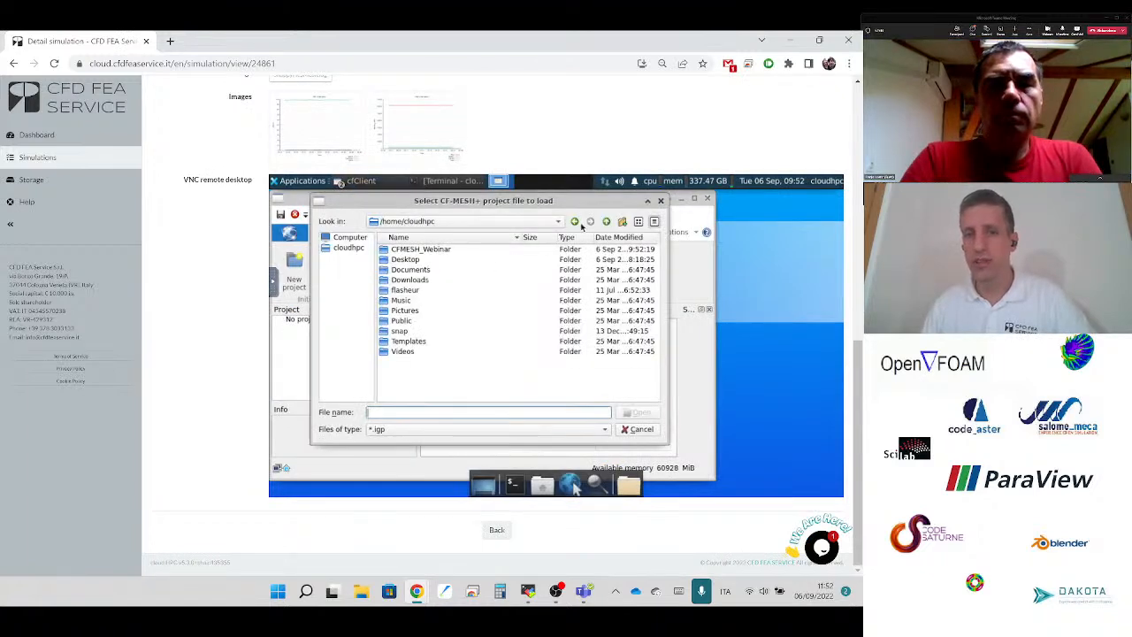
{"action": "left_click", "coordinate": [660, 201]}
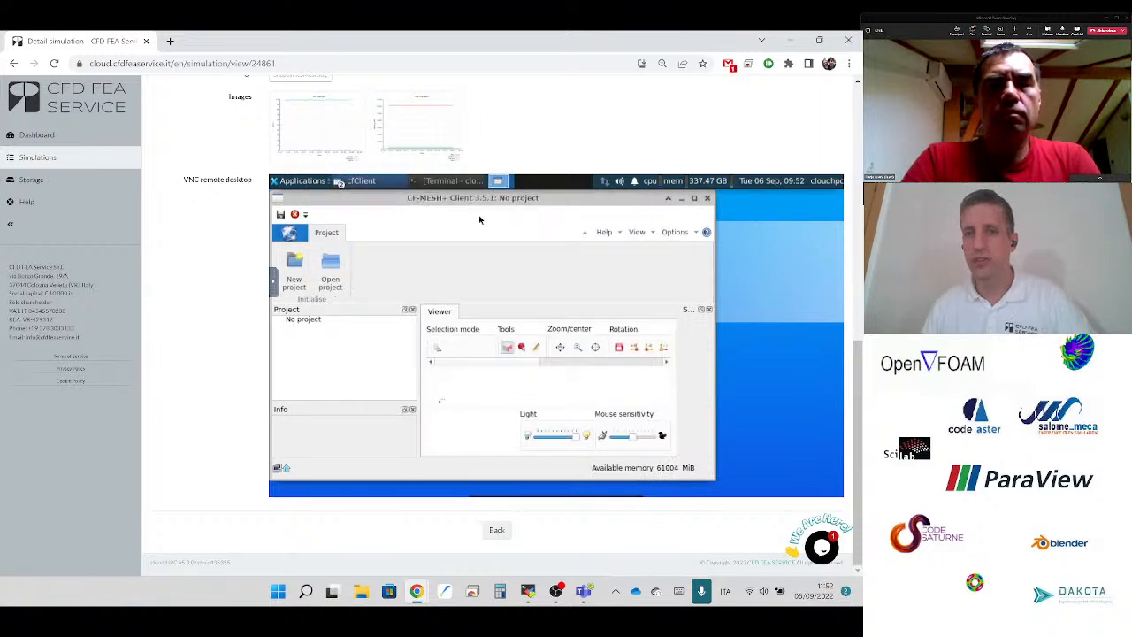
- Quit the CF-MESH+ client that has no project and restore the CFDFEAPresentation client window
{"action": "left_click", "coordinate": [279, 199]}
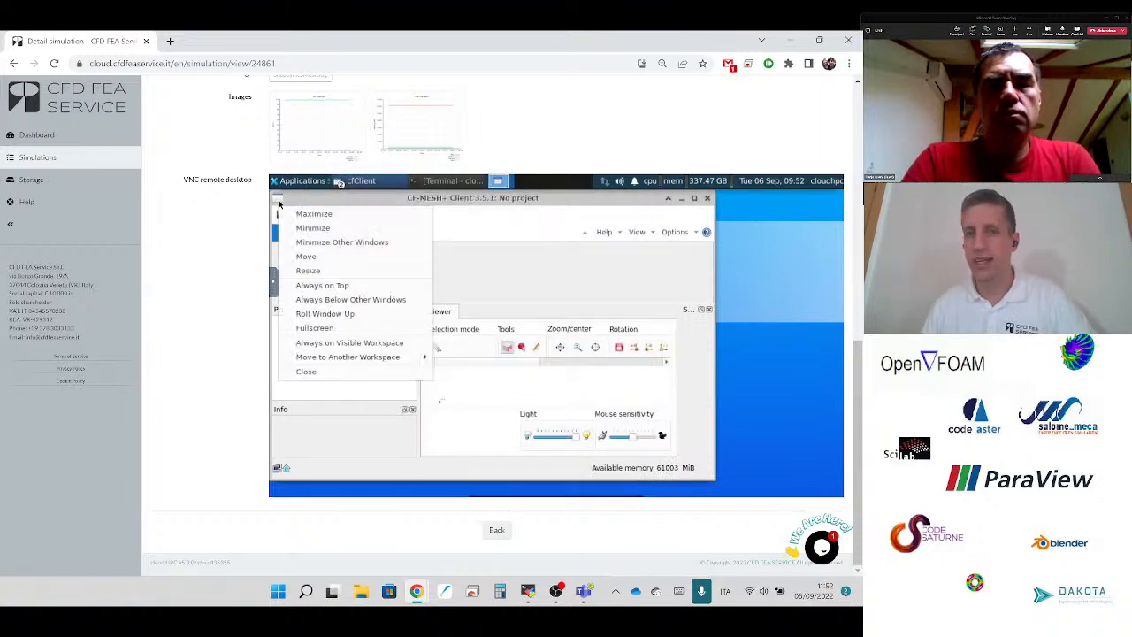
{"action": "left_click", "coordinate": [329, 372]}
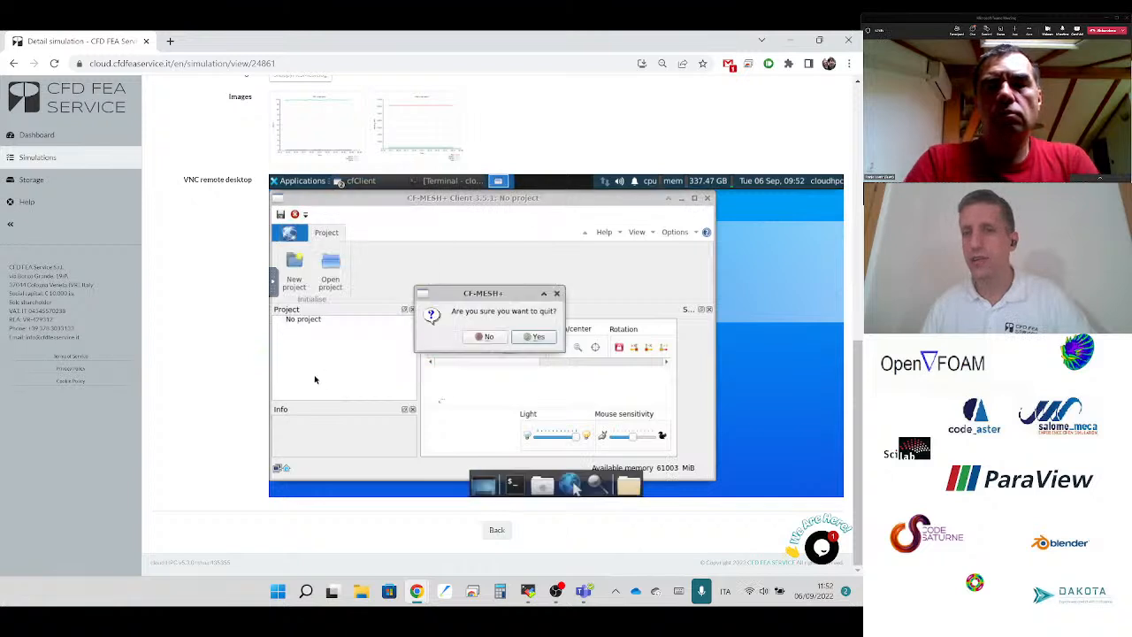
{"action": "left_click", "coordinate": [530, 337]}
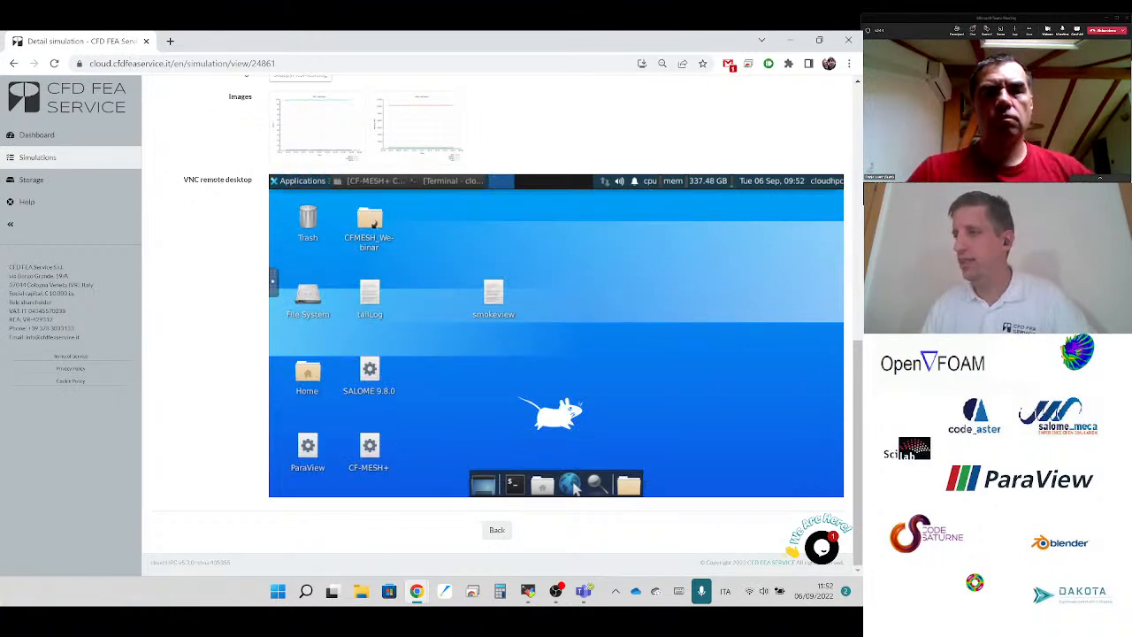
{"action": "left_click", "coordinate": [386, 183]}
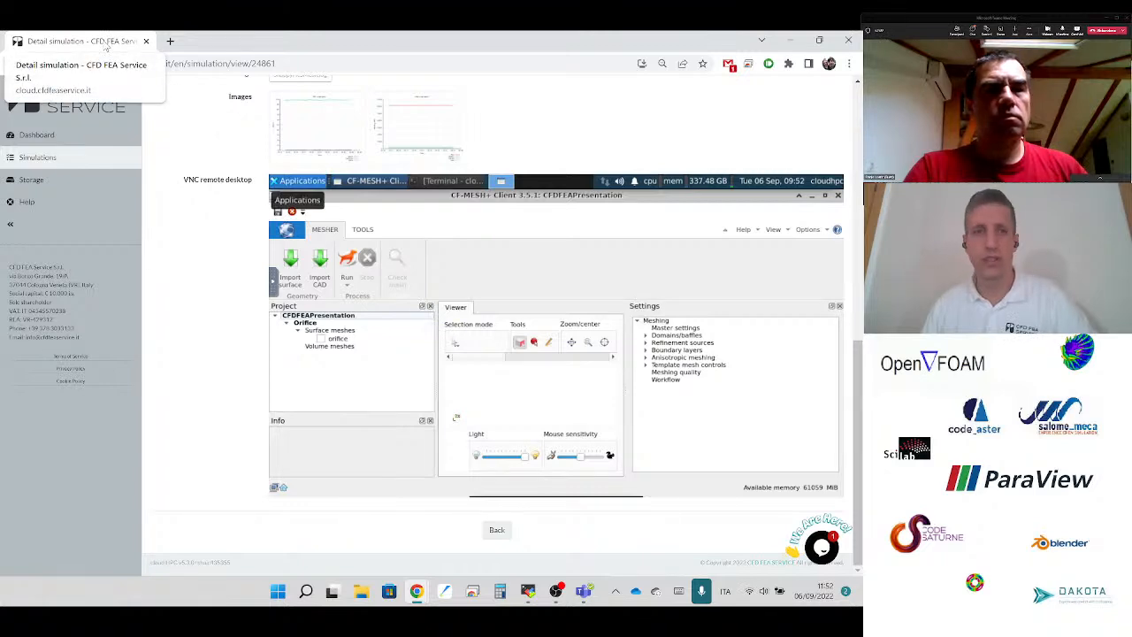
- Move the browser window to the other display, view the noVNC control bar, and relocate it to the remote desktop's opposite edge
{"action": "left_click_drag", "start_coordinate": [106, 48], "coordinate": [862, 88]}
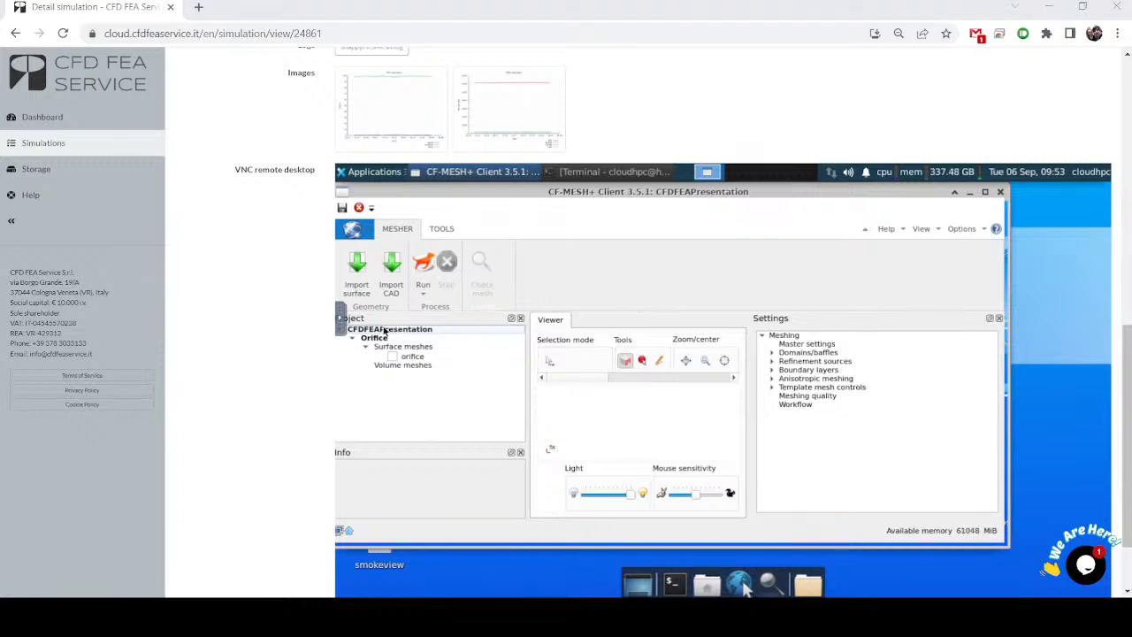
{"action": "scroll", "coordinate": [442, 354], "scroll_direction": "down", "scroll_amount": 1}
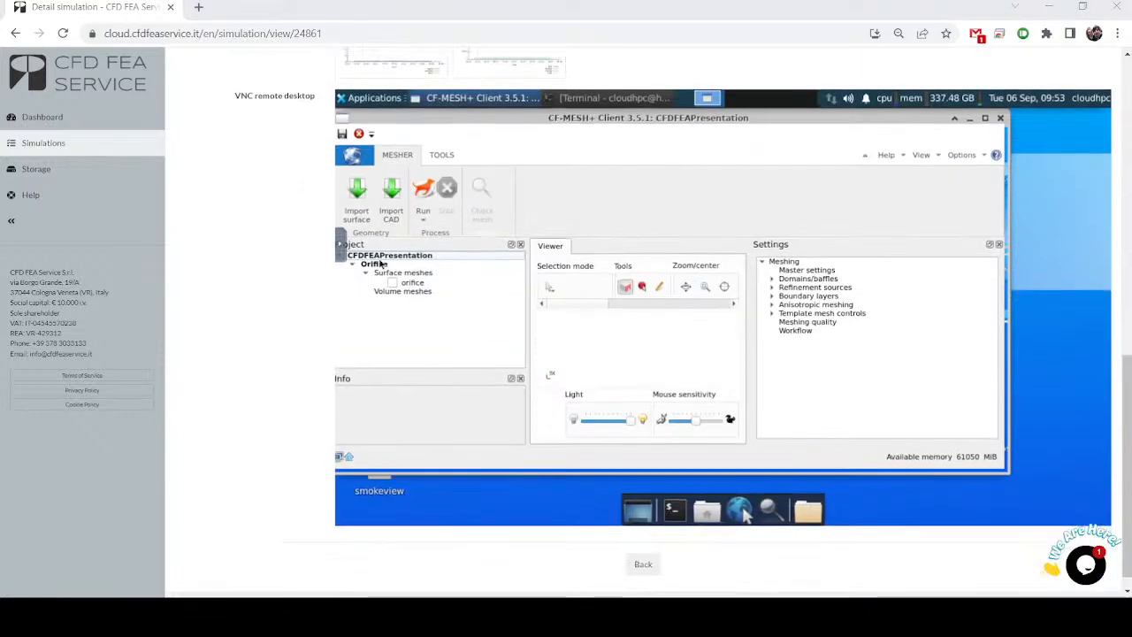
{"action": "left_click", "coordinate": [341, 245]}
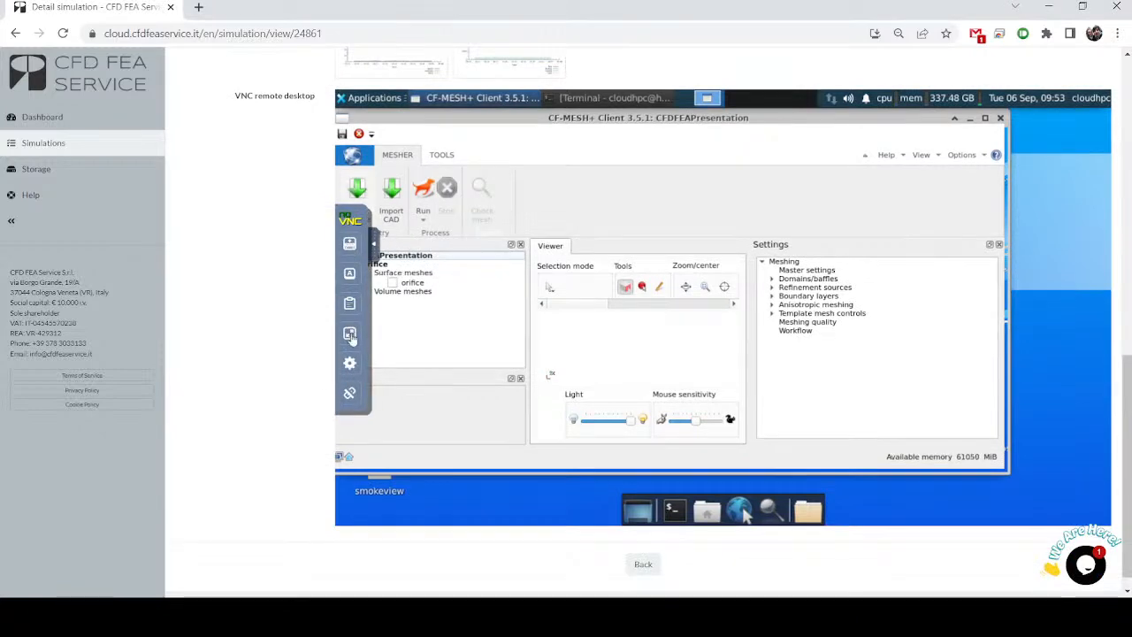
{"action": "left_click", "coordinate": [375, 246]}
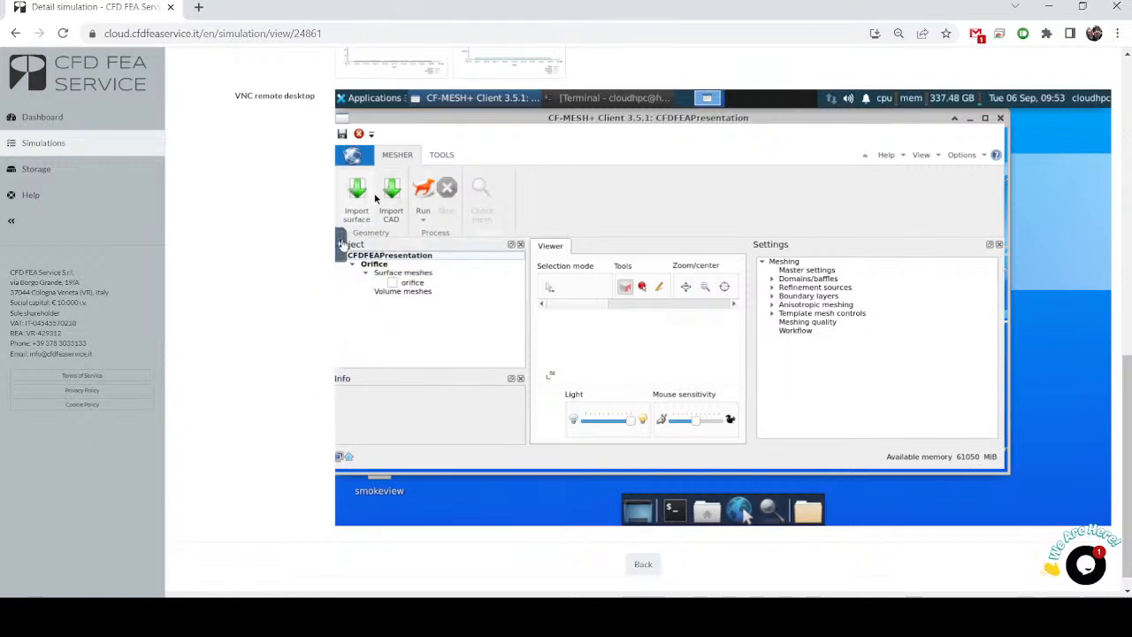
{"action": "left_click_drag", "start_coordinate": [1028, 277], "coordinate": [1065, 273]}
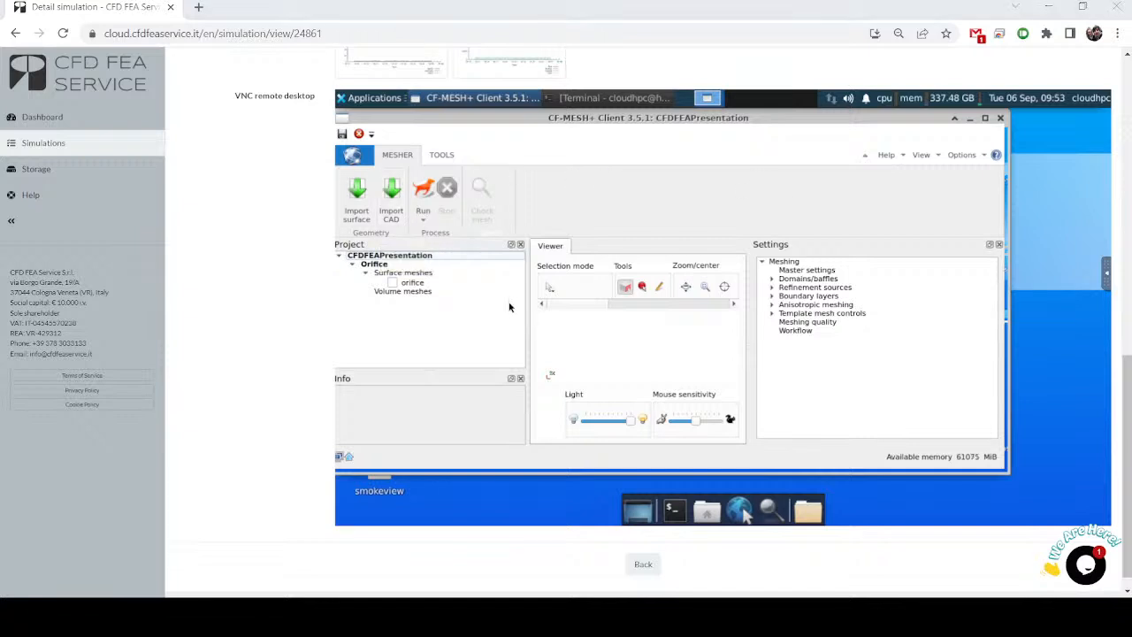
- Display the orifice surface mesh in the viewer, inspect its geometry up close, and maximize the CF-MESH+ client window
{"action": "left_click", "coordinate": [391, 283]}
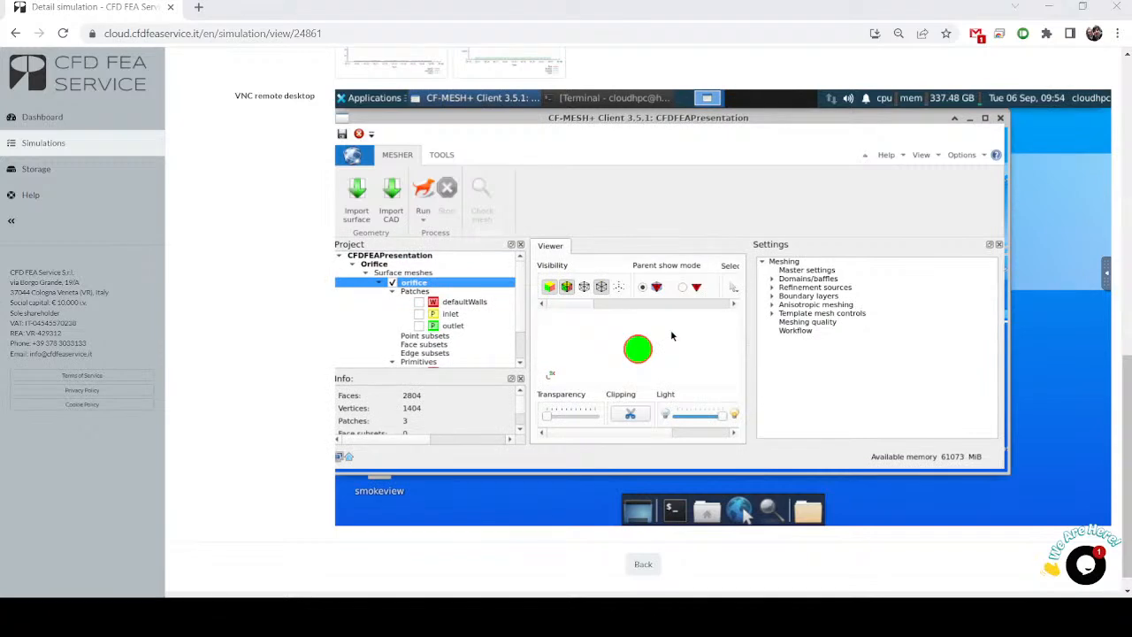
{"action": "mouse_move", "coordinate": [670, 336]}
{"action": "left_mouse_down"}
{"action": "mouse_move", "coordinate": [568, 353]}
{"action": "mouse_move", "coordinate": [602, 317]}
{"action": "mouse_move", "coordinate": [679, 351]}
{"action": "left_mouse_up"}
{"action": "scroll", "coordinate": [678, 351], "scroll_direction": "up", "scroll_amount": 5}
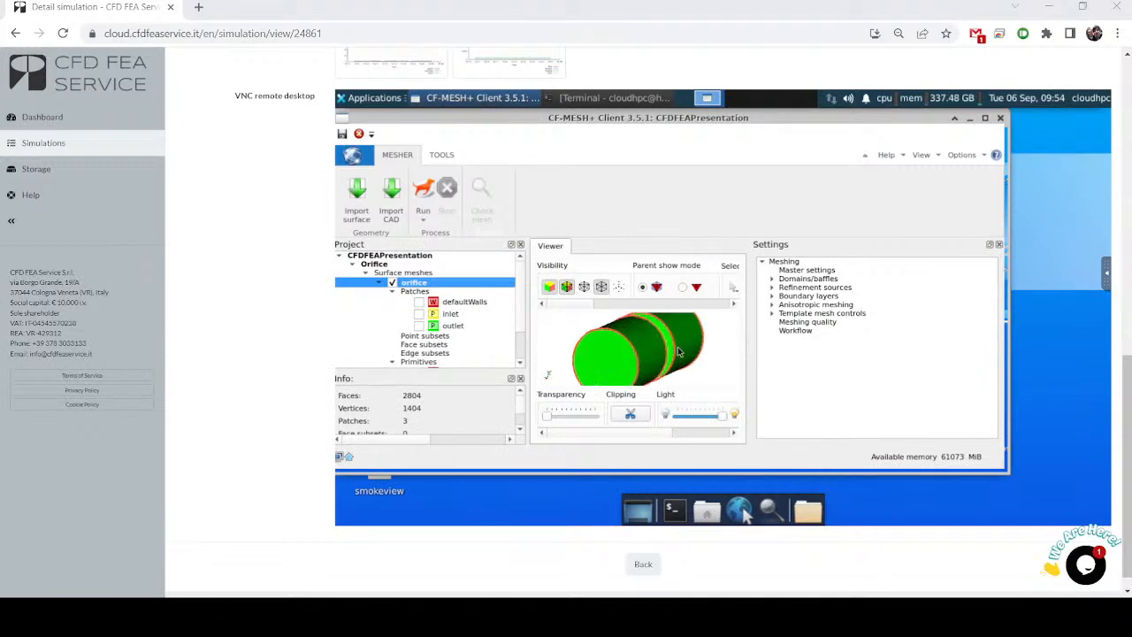
{"action": "scroll", "coordinate": [652, 348], "scroll_direction": "up", "scroll_amount": 2}
{"action": "left_click", "coordinate": [643, 349]}
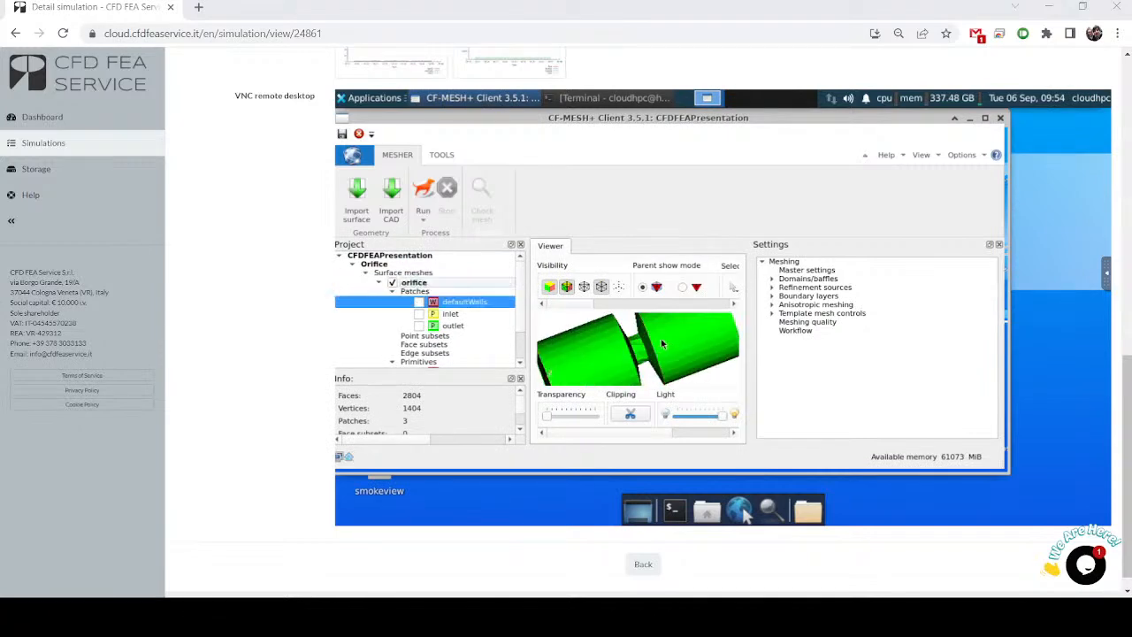
{"action": "scroll", "coordinate": [642, 350], "scroll_direction": "up", "scroll_amount": 2}
{"action": "left_click", "coordinate": [985, 118]}
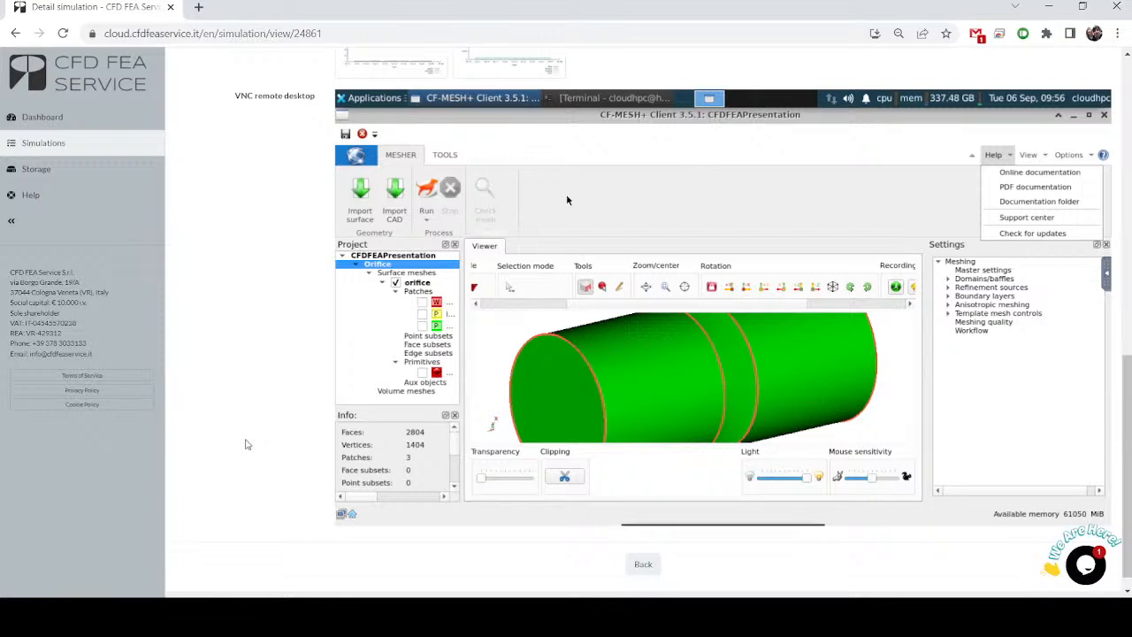
- Run the Cartesian 3D mesher on the Orifice case and close its output once the process finishes
{"action": "left_click", "coordinate": [422, 199]}
{"action": "left_click", "coordinate": [424, 201]}
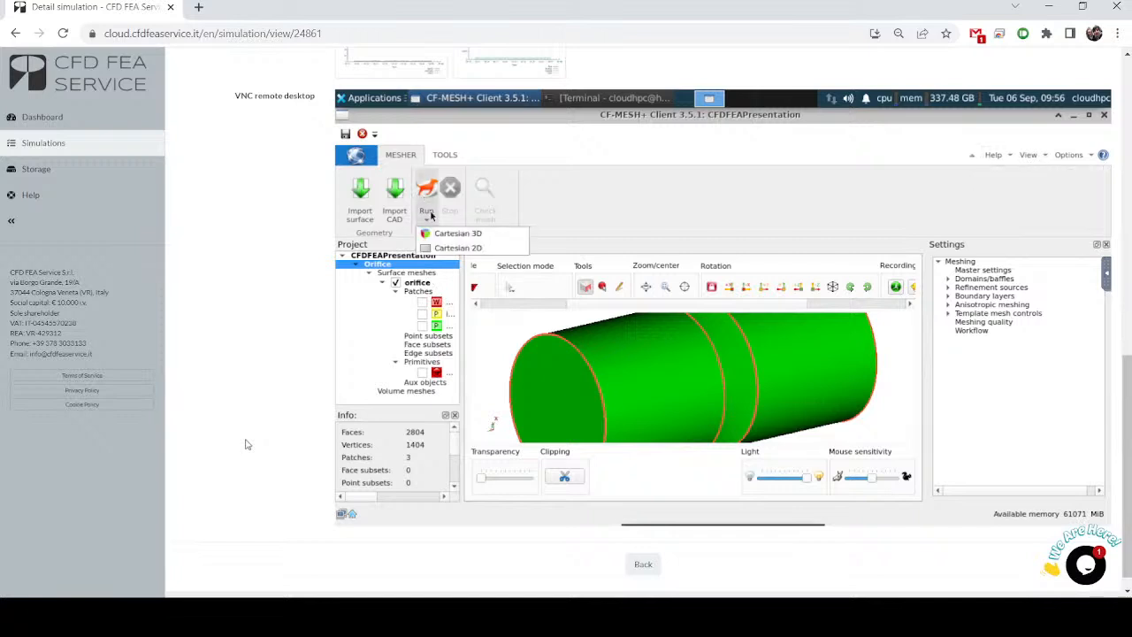
{"action": "left_click", "coordinate": [446, 233]}
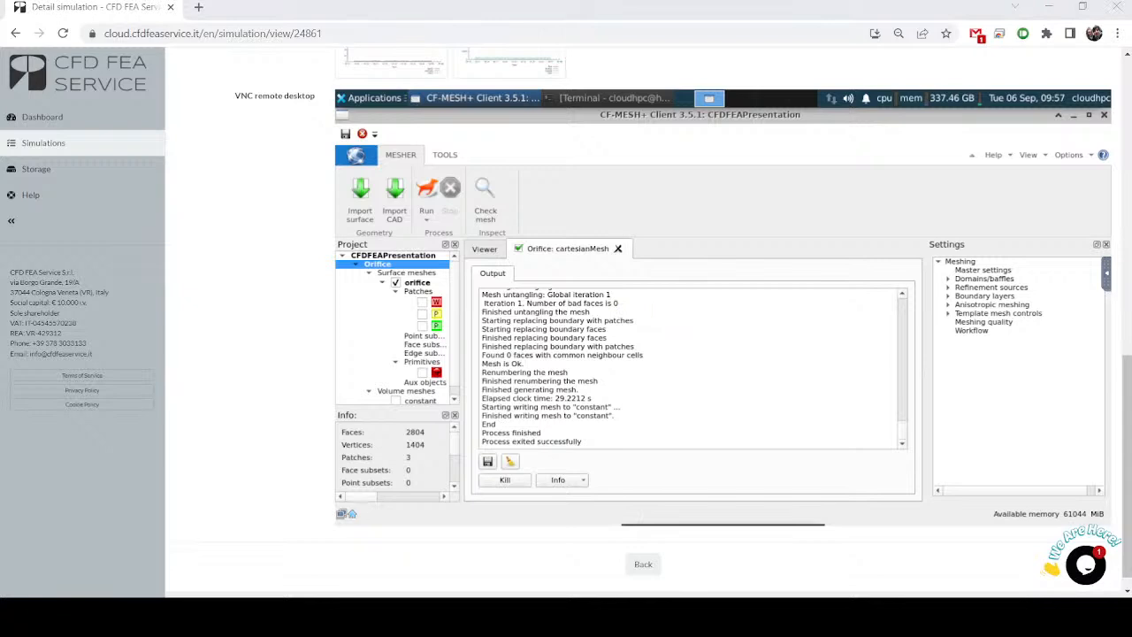
{"action": "left_click", "coordinate": [618, 249]}
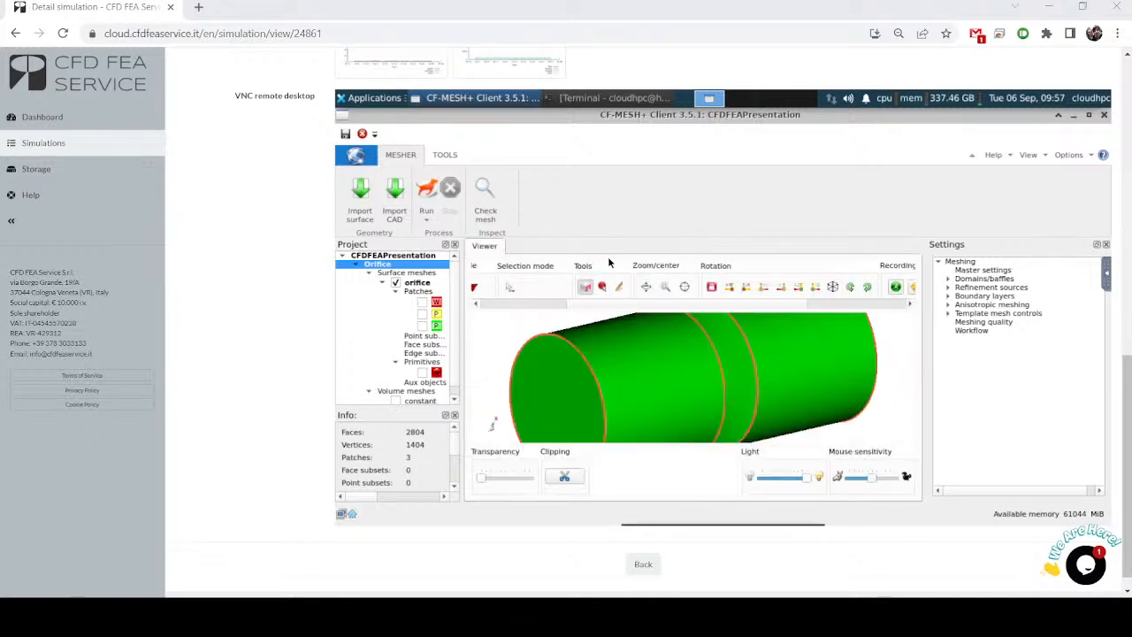
- Hide the orifice surface mesh and display the constant volume mesh in the viewer
{"action": "left_click", "coordinate": [396, 283]}
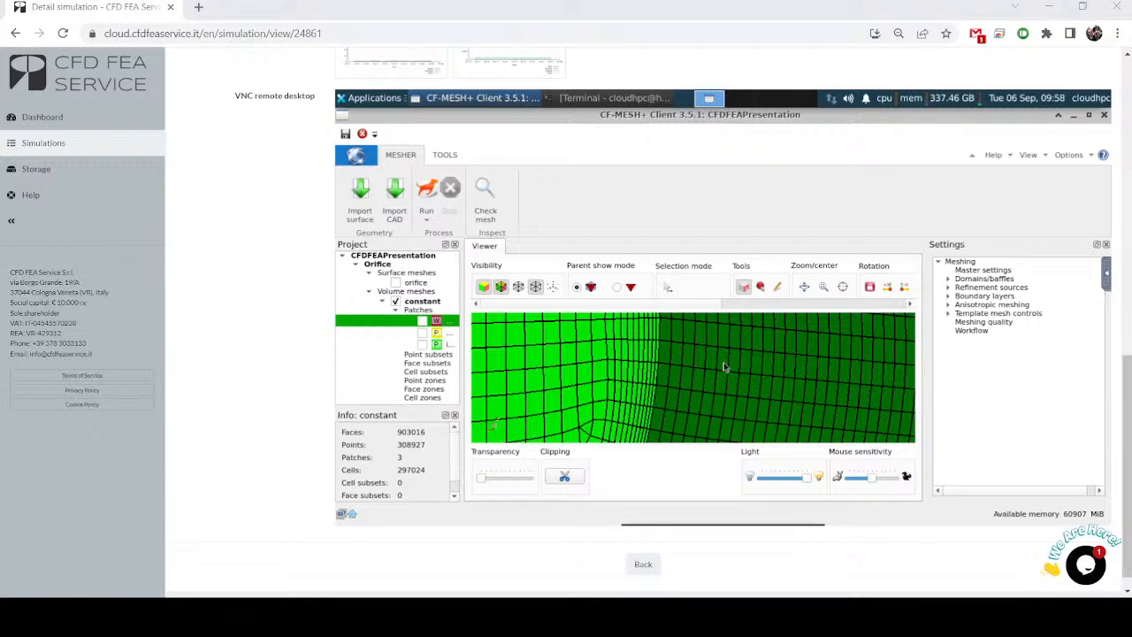
- Examine the surface cells of the constant volume mesh around the orifice neck, and bring the full pipe into view
{"action": "left_click_drag", "start_coordinate": [726, 366], "coordinate": [749, 363]}
{"action": "scroll", "coordinate": [749, 362], "scroll_direction": "down", "scroll_amount": 5}
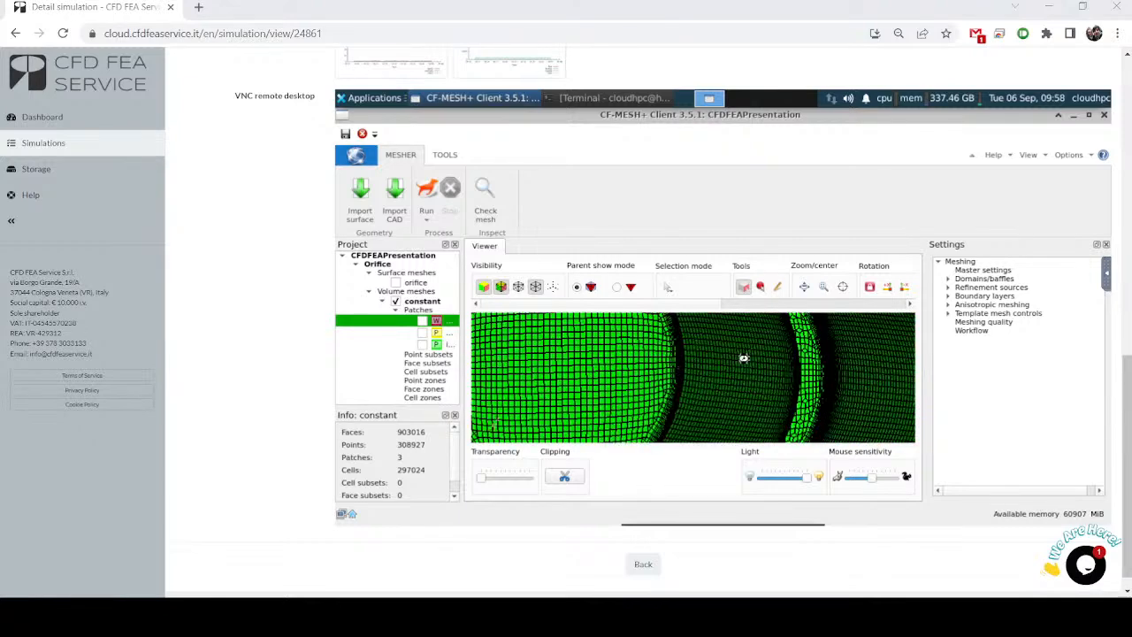
{"action": "left_click_drag", "start_coordinate": [749, 362], "coordinate": [674, 365]}
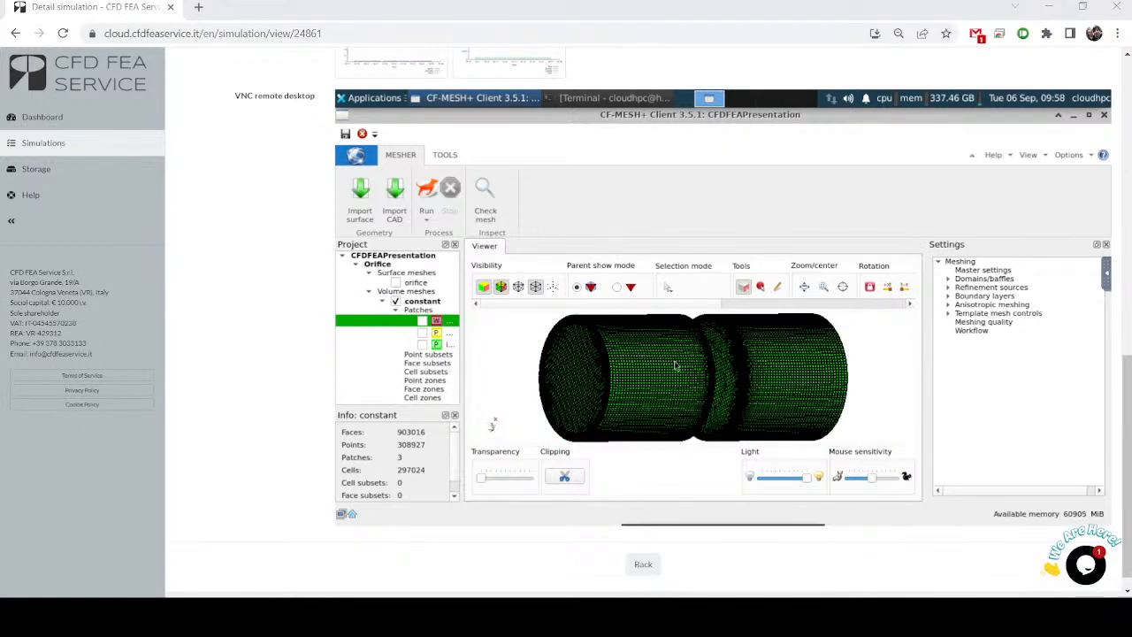
- Clip the constant volume mesh with the plane of normal (1, 0, 0), hide the plane preview and face the cut section
{"action": "left_click", "coordinate": [563, 476]}
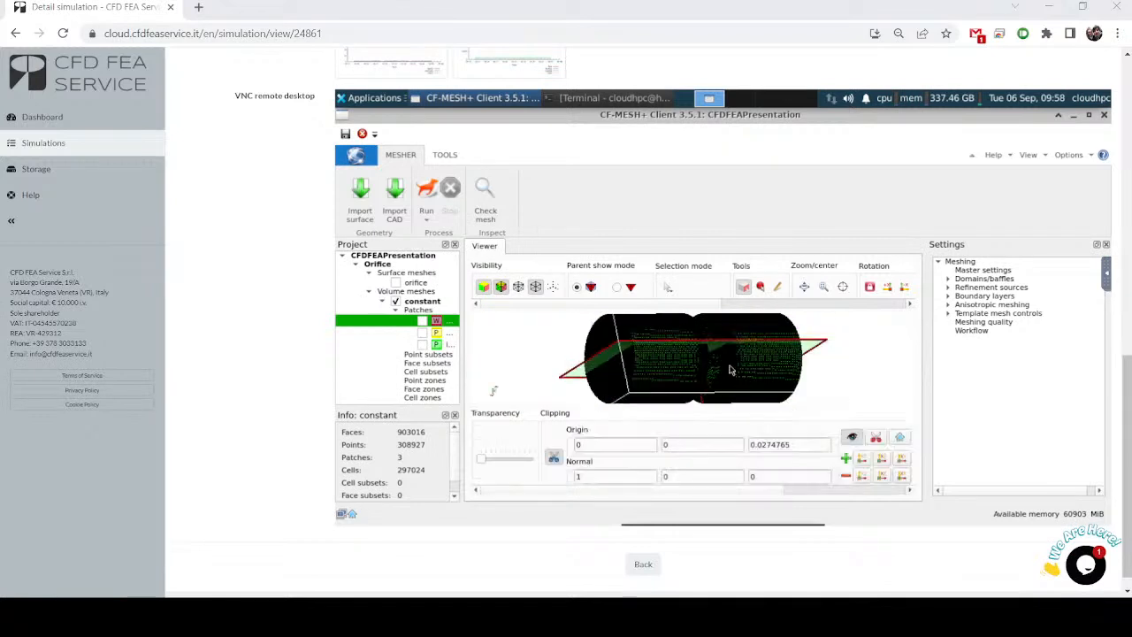
{"action": "left_click", "coordinate": [852, 439]}
{"action": "left_click", "coordinate": [873, 437]}
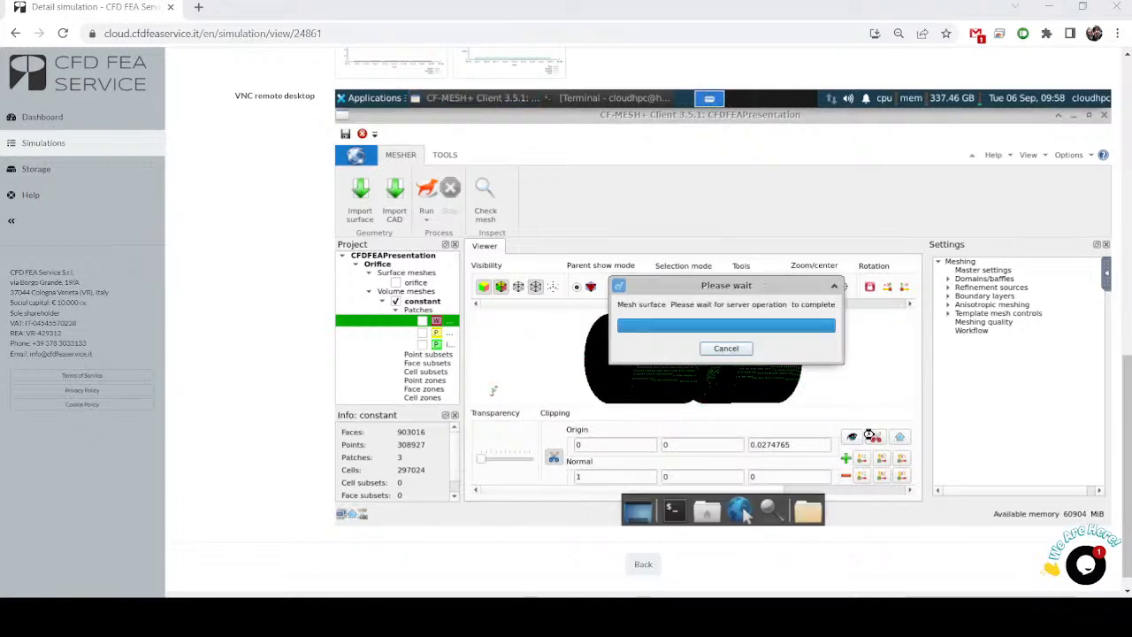
{"action": "left_click_drag", "start_coordinate": [794, 366], "coordinate": [730, 313]}
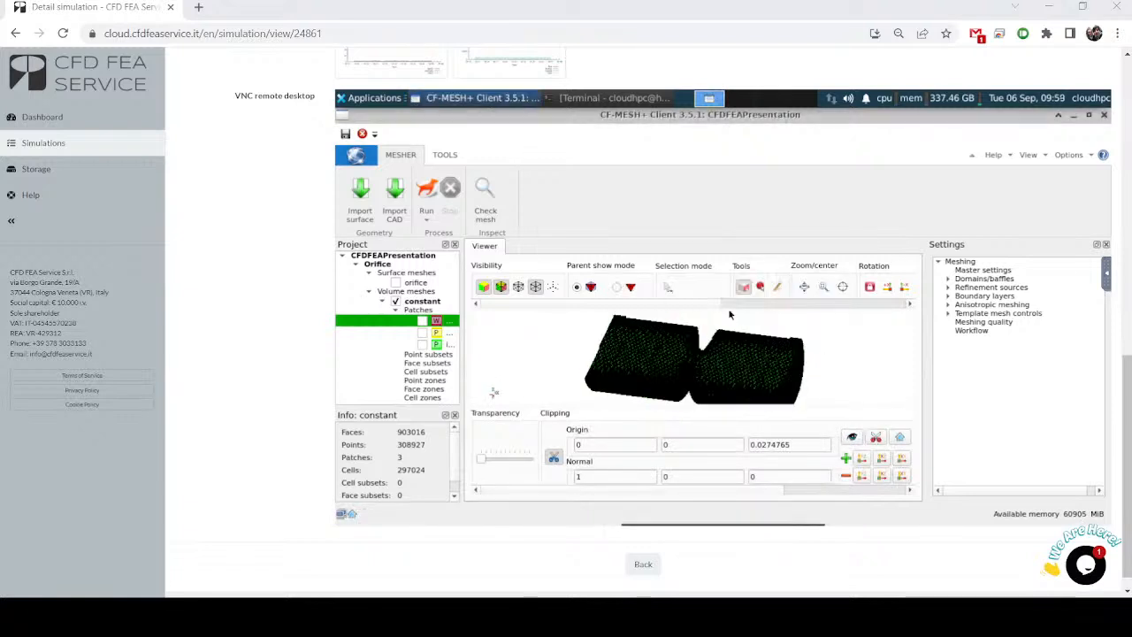
{"action": "left_click_drag", "start_coordinate": [723, 364], "coordinate": [750, 389]}
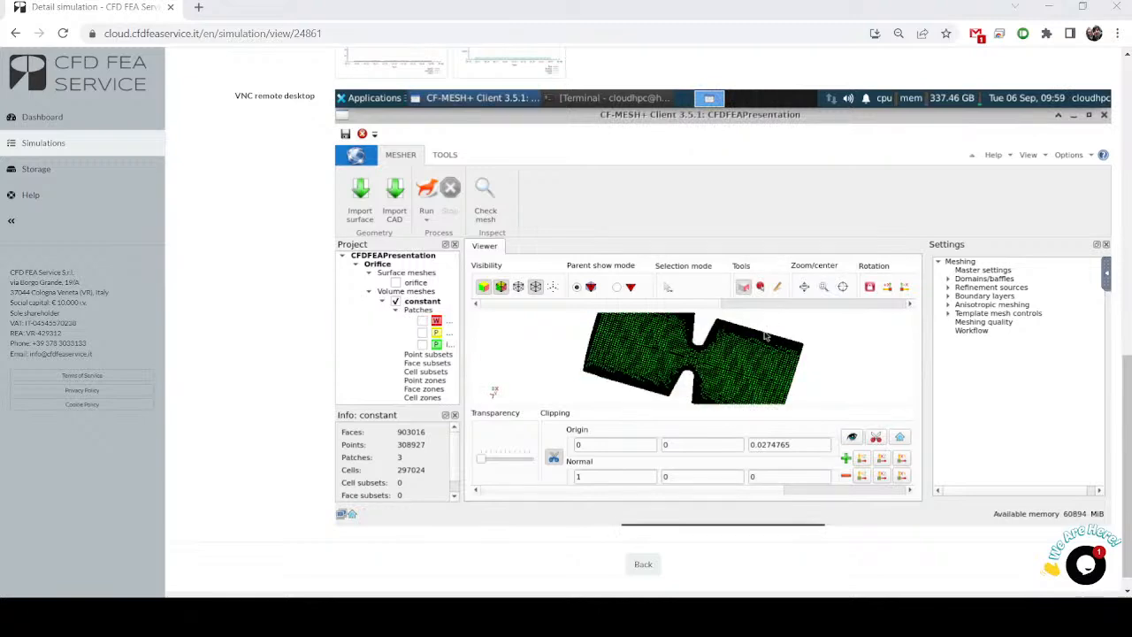
- Examine the wall boundary-layer cells around the orifice throat and corners in the clipped section
{"action": "scroll", "coordinate": [765, 335], "scroll_direction": "up", "scroll_amount": 5}
{"action": "middle_click_drag", "start_coordinate": [725, 323], "coordinate": [766, 362]}
{"action": "scroll", "coordinate": [771, 370], "scroll_direction": "up", "scroll_amount": 4}
{"action": "scroll", "coordinate": [775, 371], "scroll_direction": "down", "scroll_amount": 5}
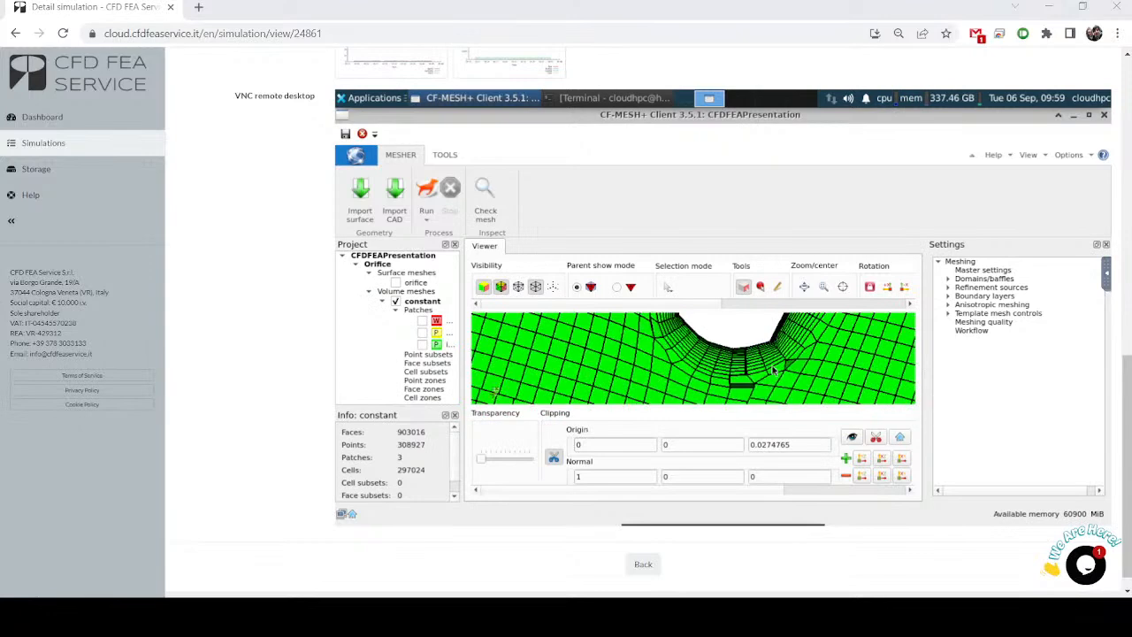
{"action": "middle_click_drag", "start_coordinate": [805, 331], "coordinate": [773, 396]}
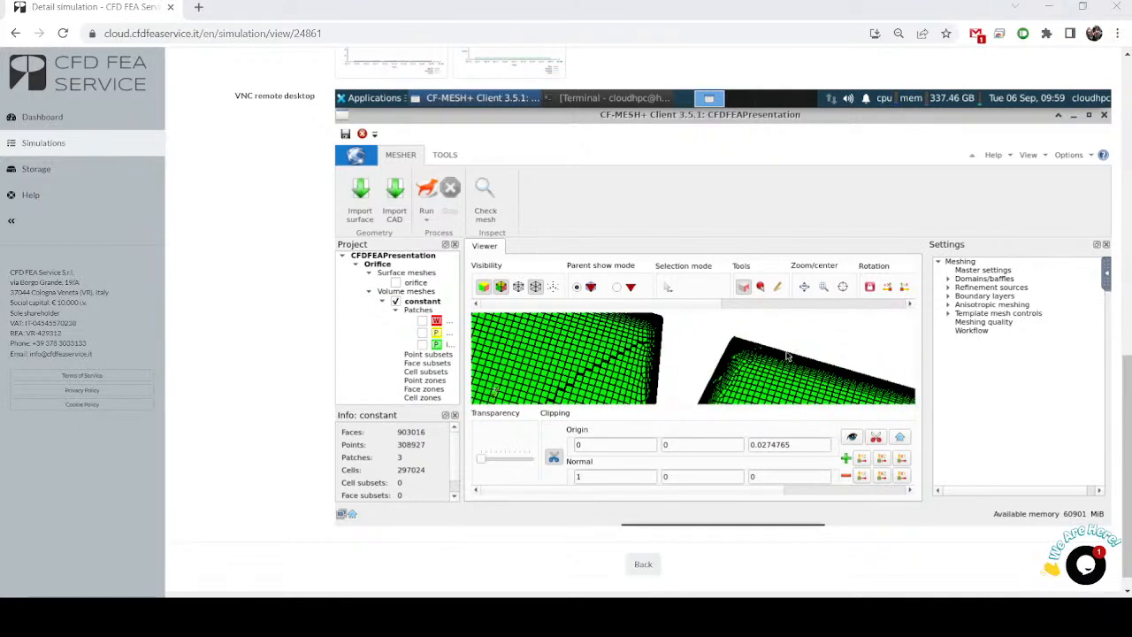
{"action": "scroll", "coordinate": [788, 355], "scroll_direction": "up", "scroll_amount": 4}
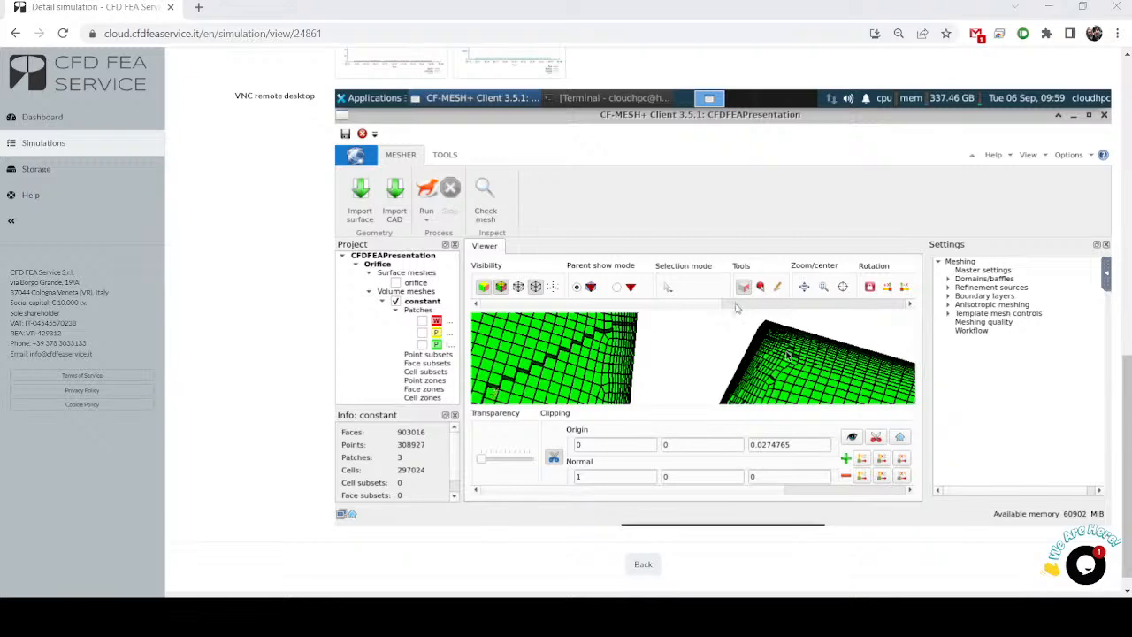
{"action": "scroll", "coordinate": [750, 347], "scroll_direction": "down", "scroll_amount": 8}
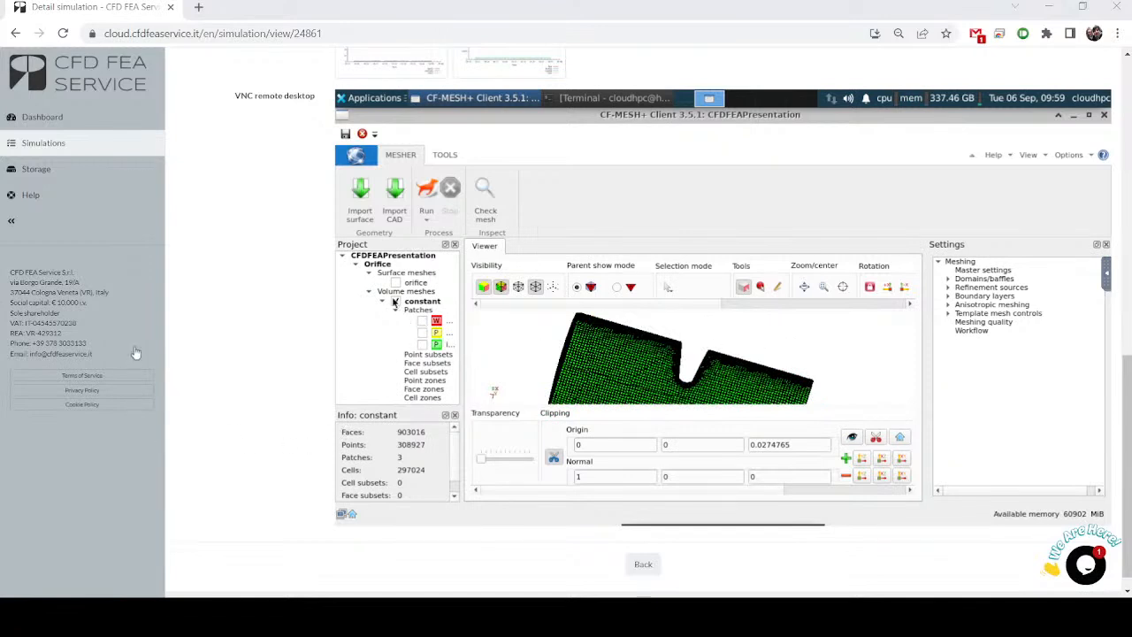
- Hide the constant volume mesh and display the orifice surface mesh in an angled view
{"action": "left_click", "coordinate": [396, 302]}
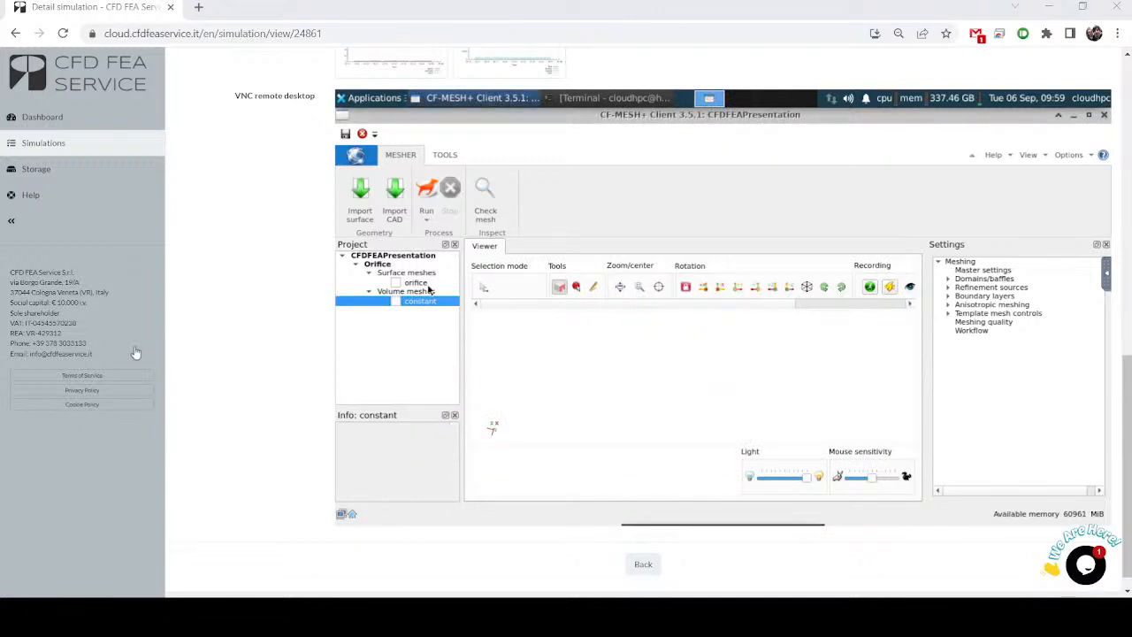
{"action": "left_click", "coordinate": [396, 282]}
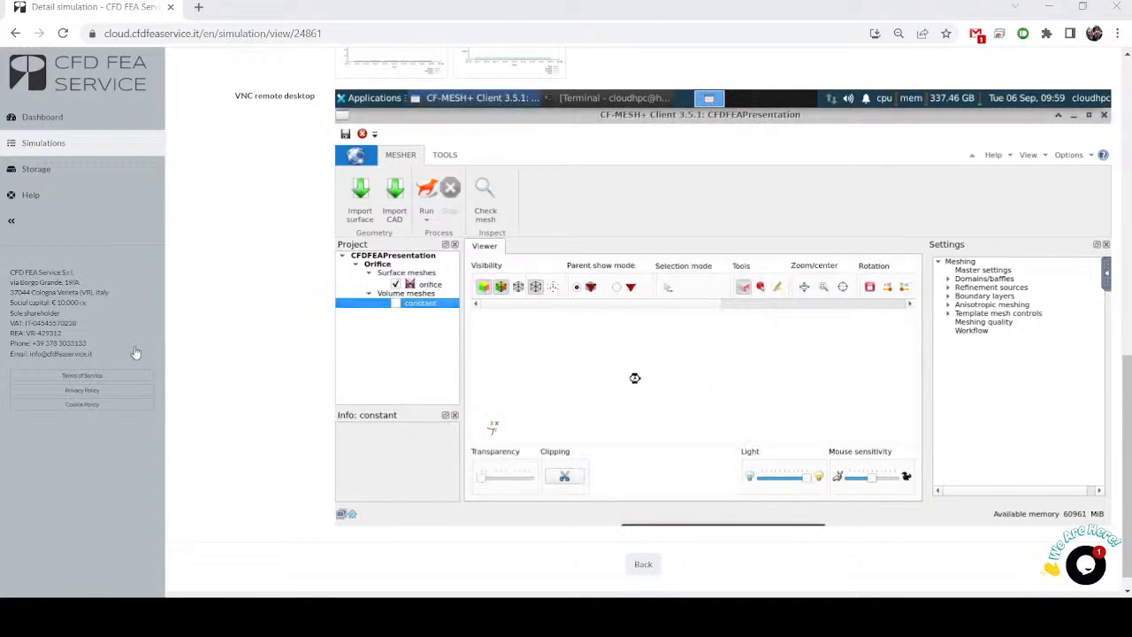
{"action": "left_click_drag", "start_coordinate": [639, 377], "coordinate": [533, 384]}
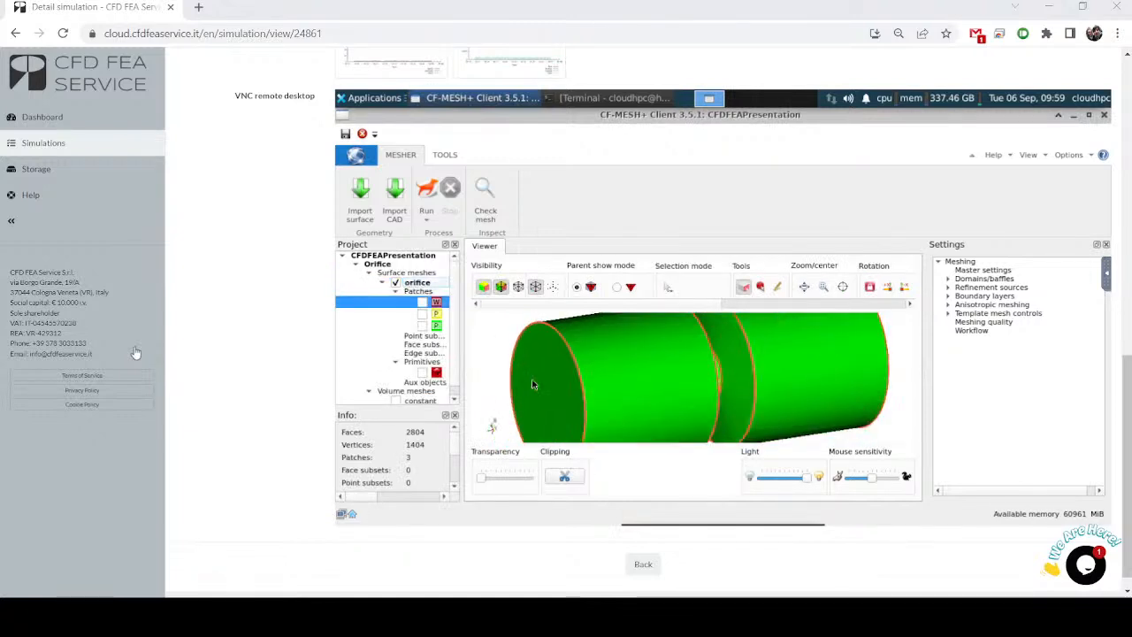
- Try defaultWalls as a patch refinement source with its cell size shown, and remove it from the selection before closing the settings
{"action": "left_click", "coordinate": [947, 288]}
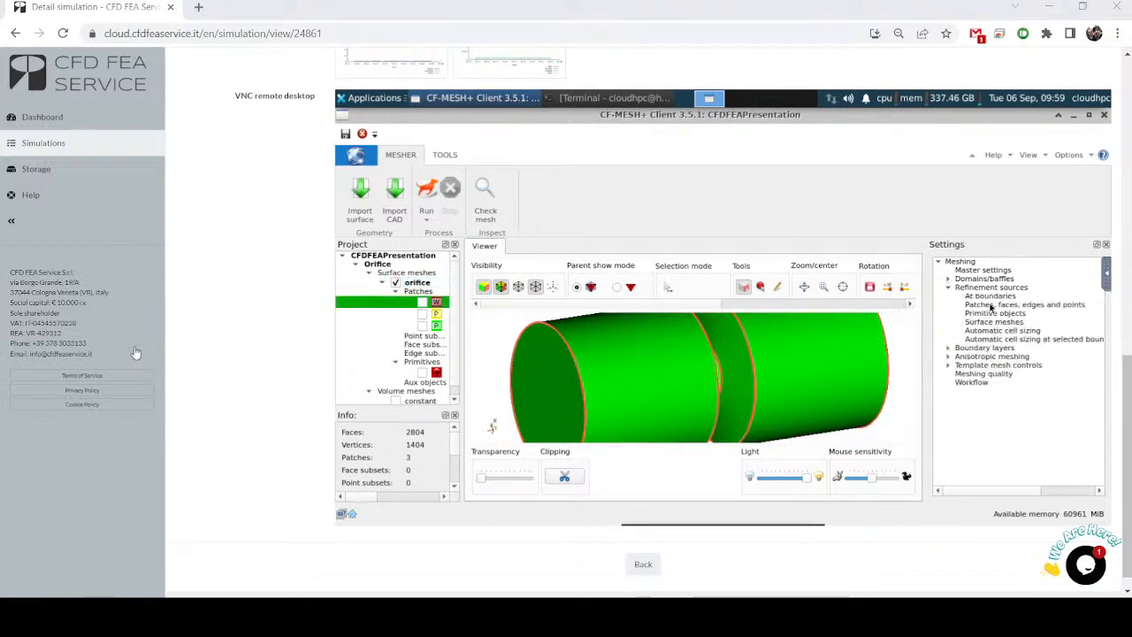
{"action": "left_click", "coordinate": [990, 304]}
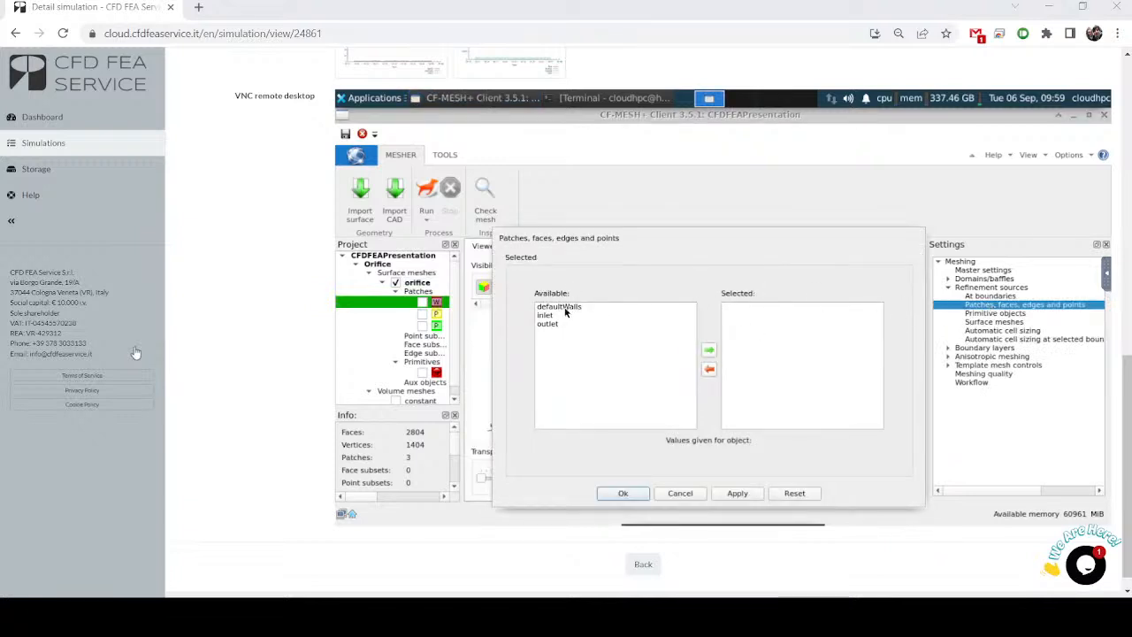
{"action": "left_click", "coordinate": [565, 307]}
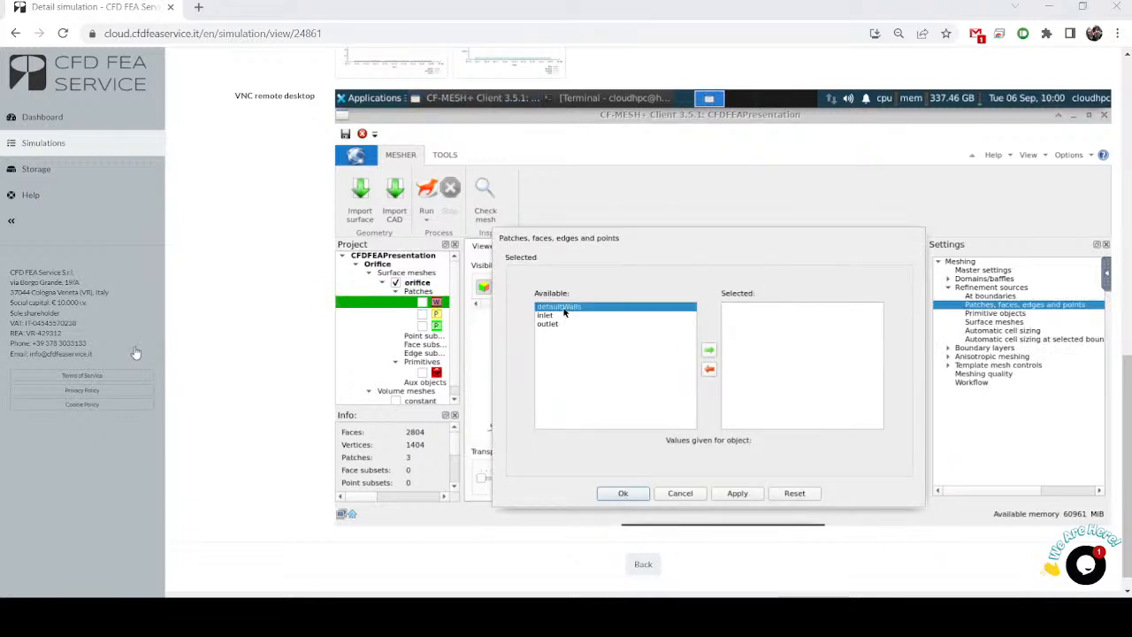
{"action": "left_click", "coordinate": [709, 351]}
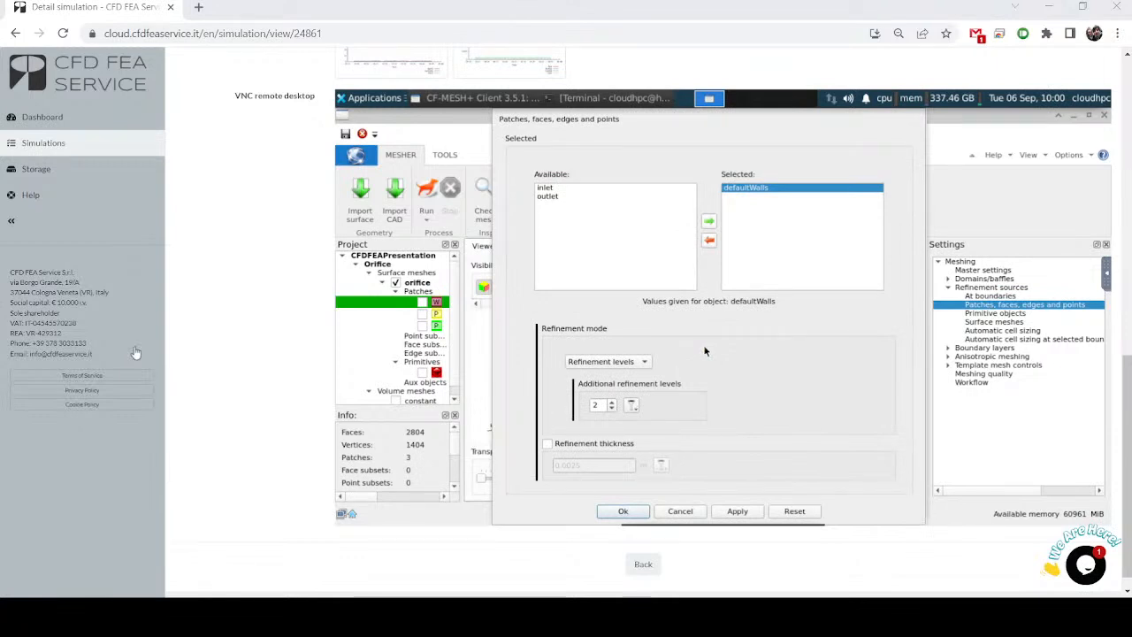
{"action": "left_click", "coordinate": [633, 406]}
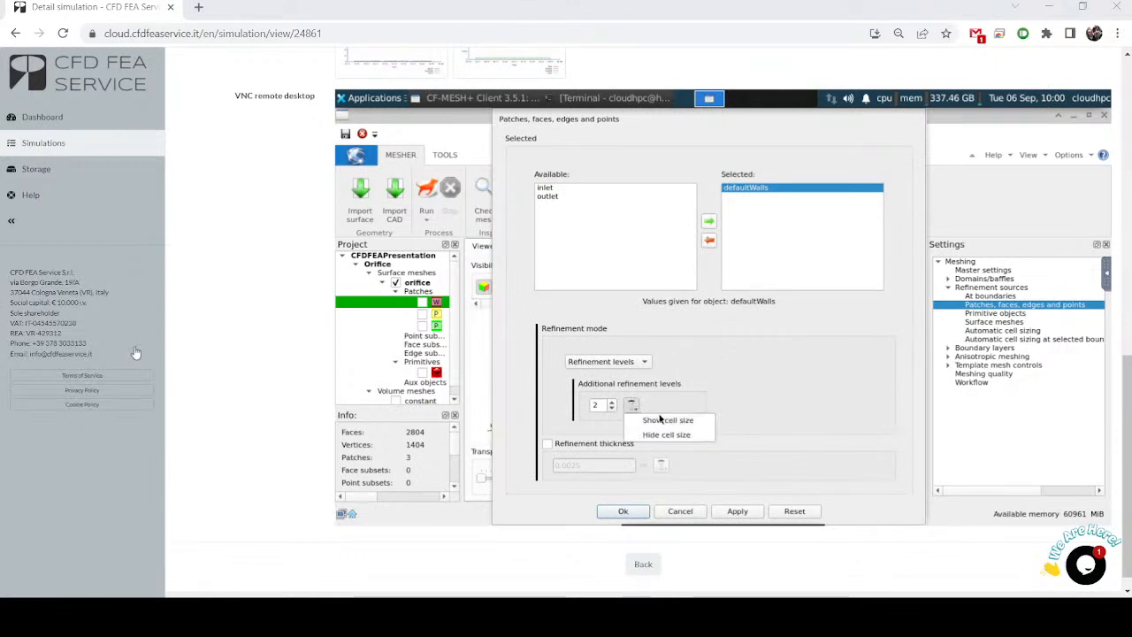
{"action": "left_click", "coordinate": [665, 422]}
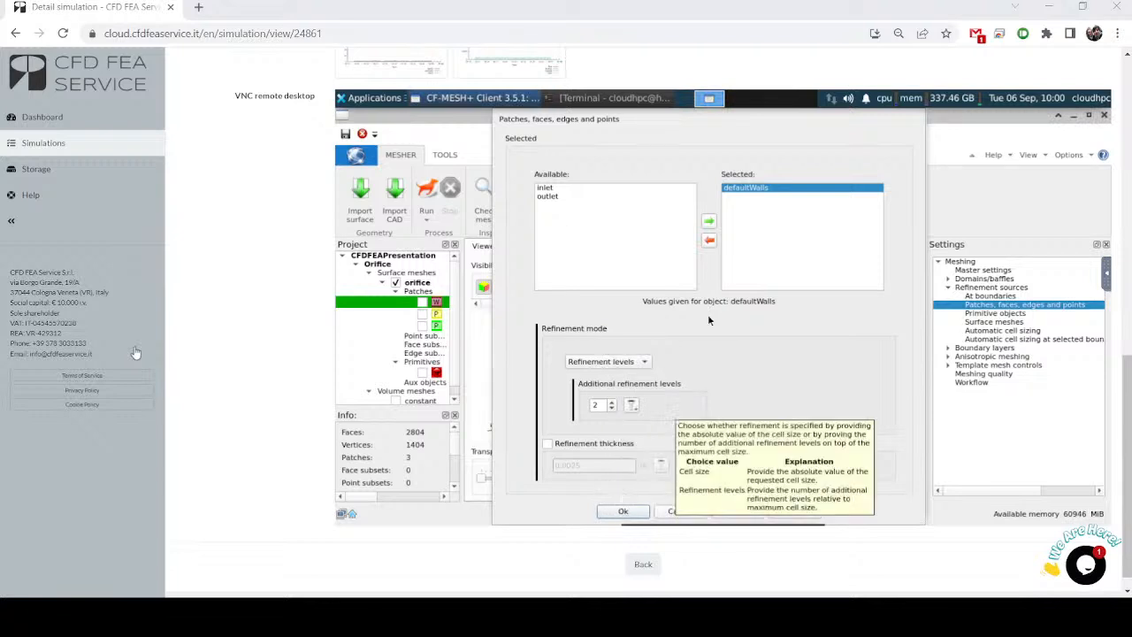
{"action": "left_click", "coordinate": [708, 241]}
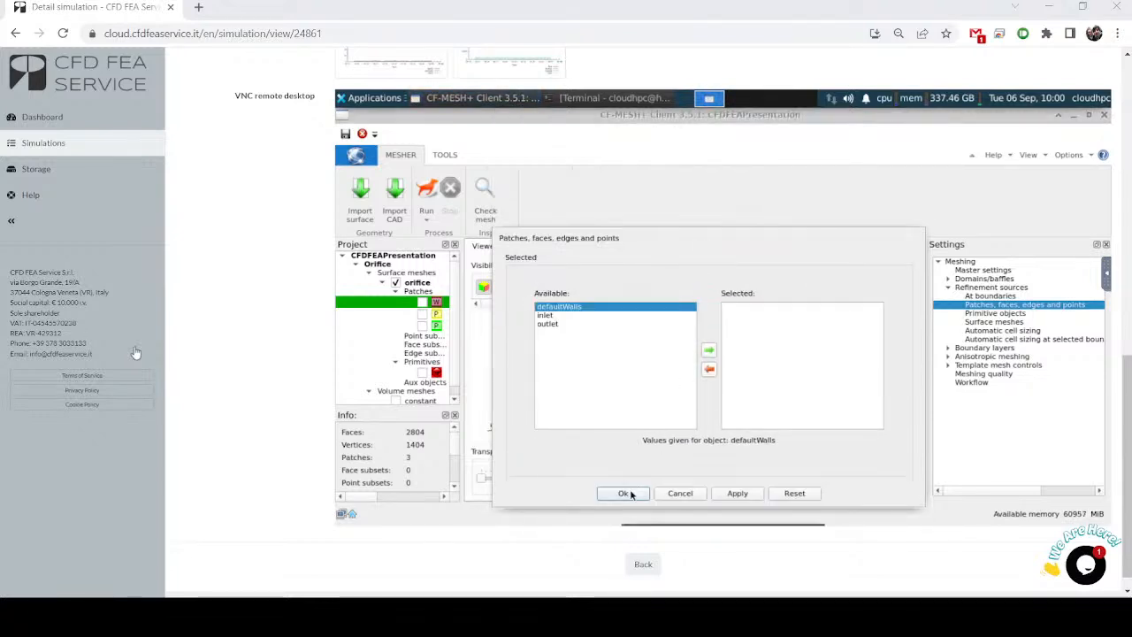
{"action": "left_click", "coordinate": [623, 493]}
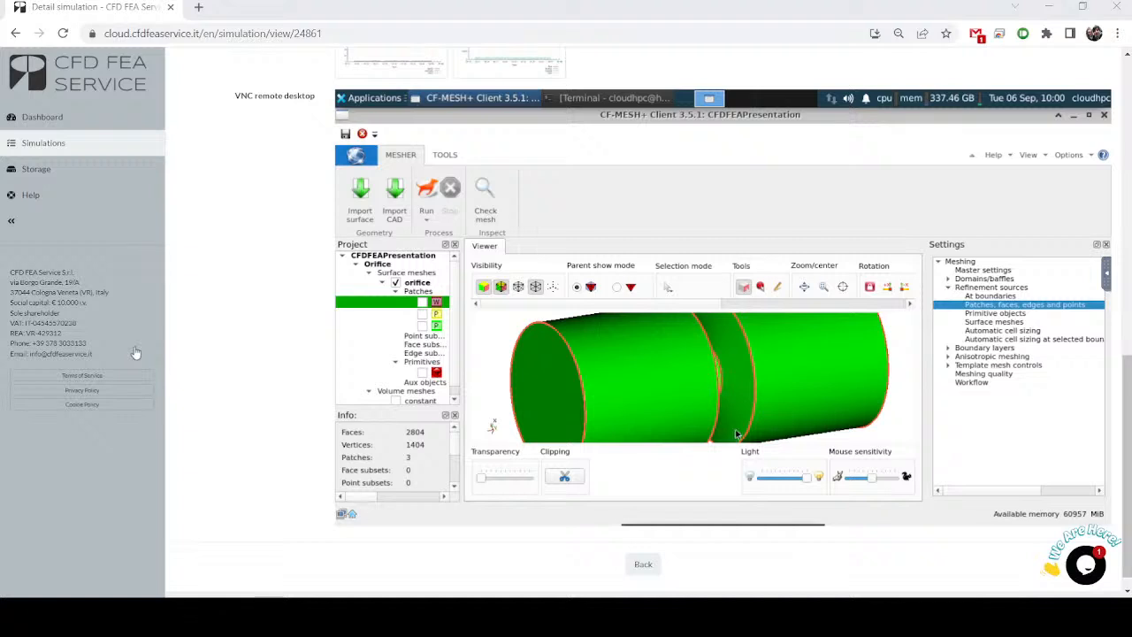
- Minimize the CF-MESH+ client and open a terminal, placing its window clear of the desktop icons
{"action": "mouse_move", "coordinate": [745, 513]}
{"action": "left_click", "coordinate": [1072, 115]}
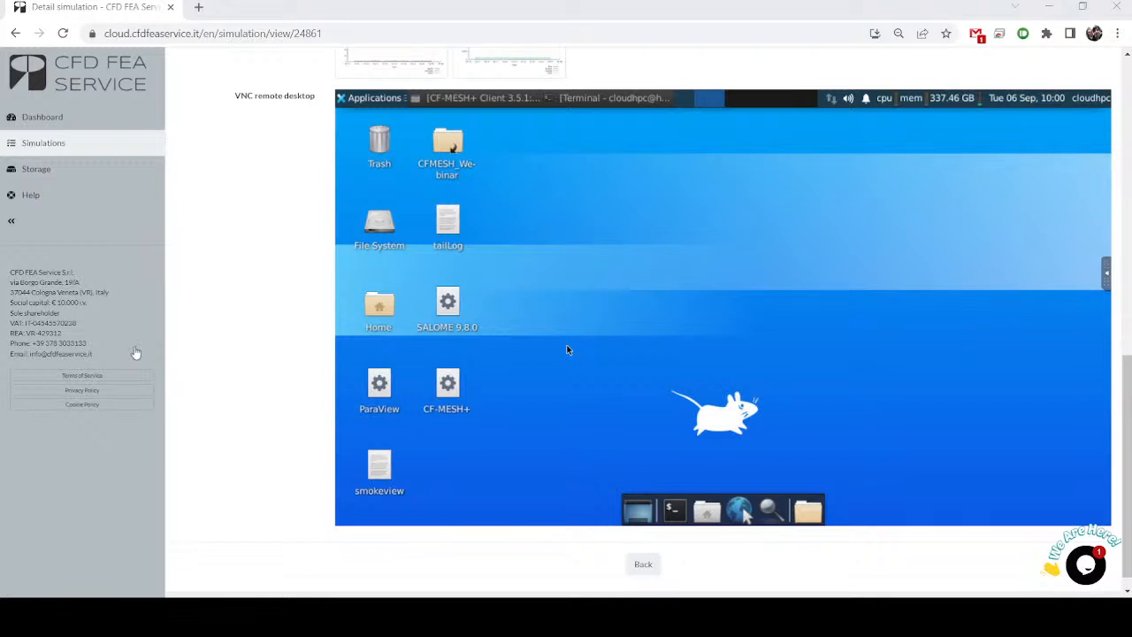
{"action": "key", "text": "ctrl+alt+t"}
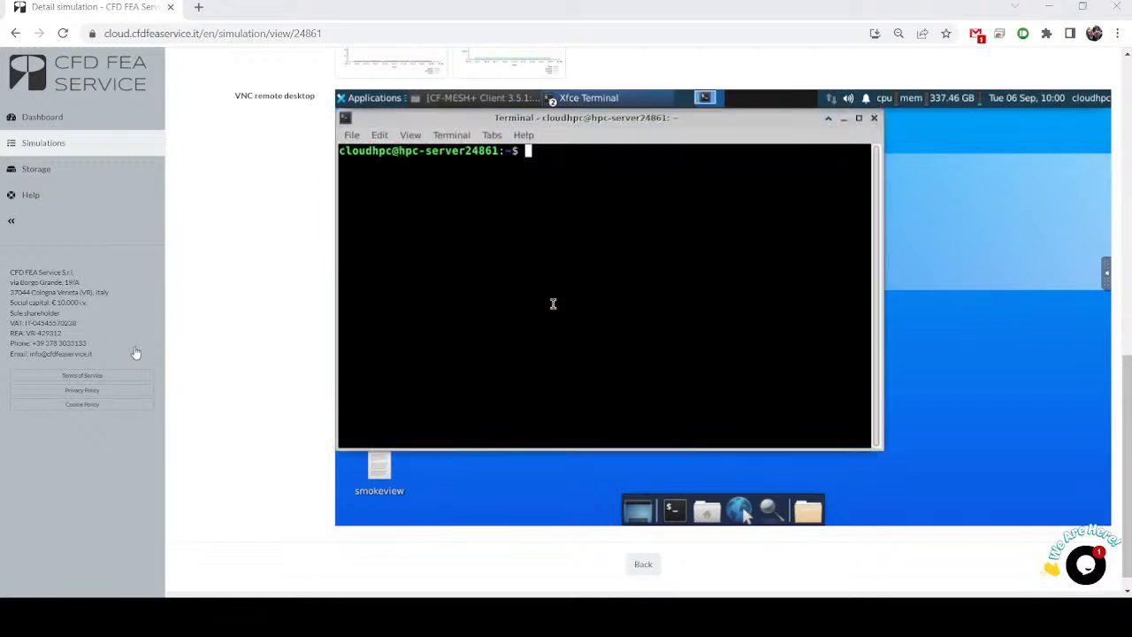
{"action": "left_click_drag", "start_coordinate": [594, 118], "coordinate": [767, 151]}
- Change the terminal's directory to CFMESH_Webinar/Orifice, listing the contents of both folders on the way
{"action": "type", "text": "cd "}
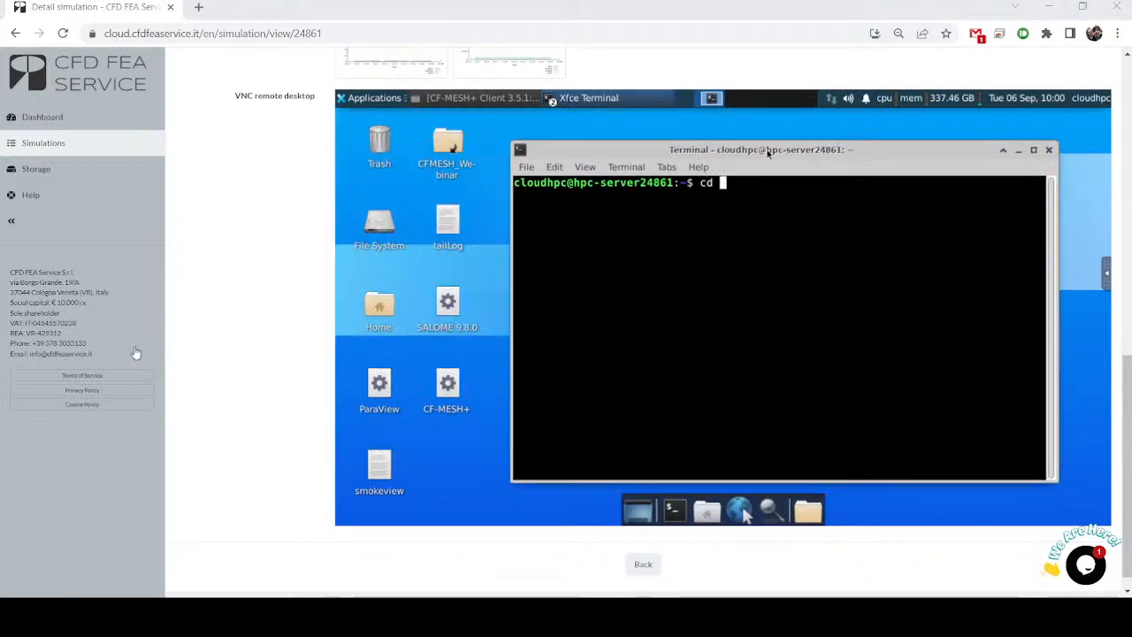
{"action": "type", "text": "CF"}
{"action": "key", "text": "Tab"}
{"action": "key", "text": "Return"}
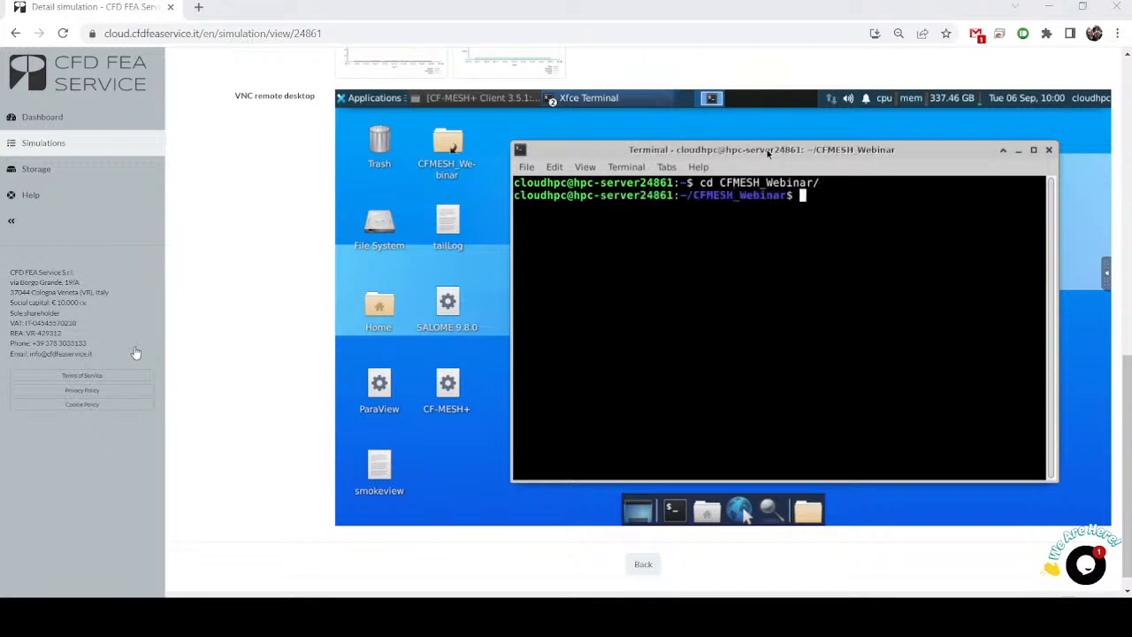
{"action": "type", "text": "ls"}
{"action": "key", "text": "Return"}
{"action": "type", "text": "cd "}
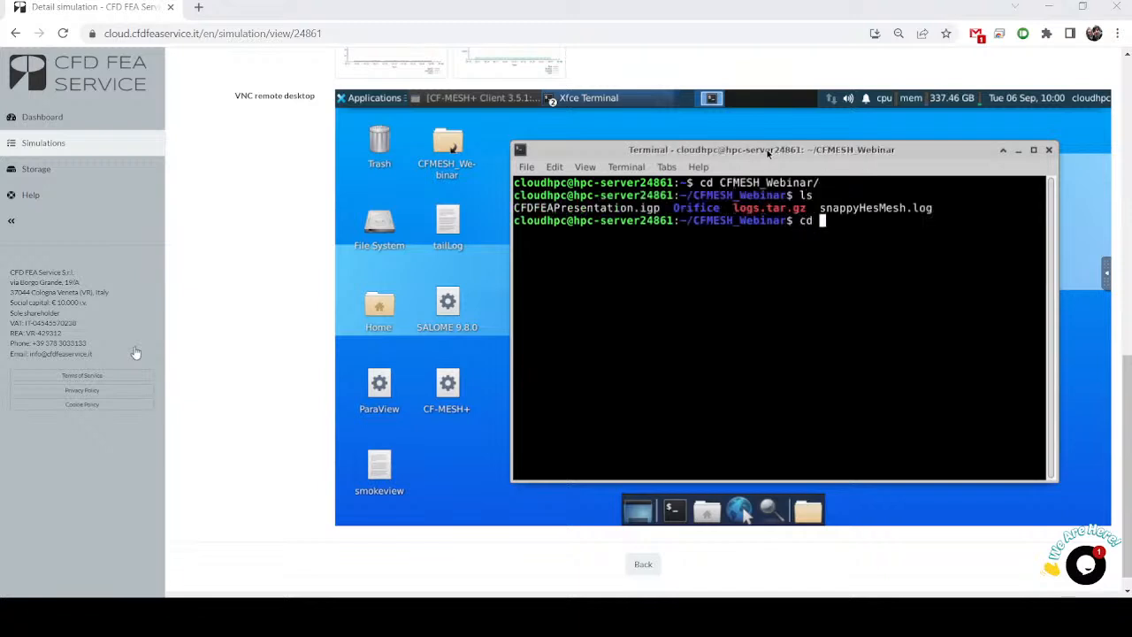
{"action": "type", "text": "Or"}
{"action": "key", "text": "Tab"}
{"action": "key", "text": "Return"}
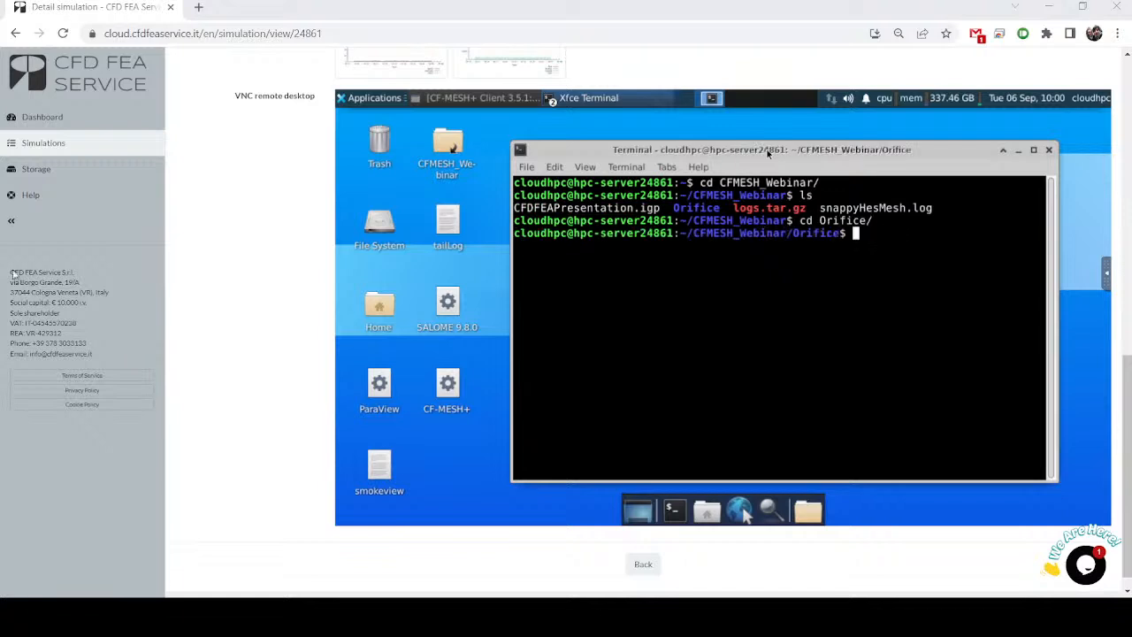
{"action": "type", "text": "ls"}
{"action": "key", "text": "Return"}
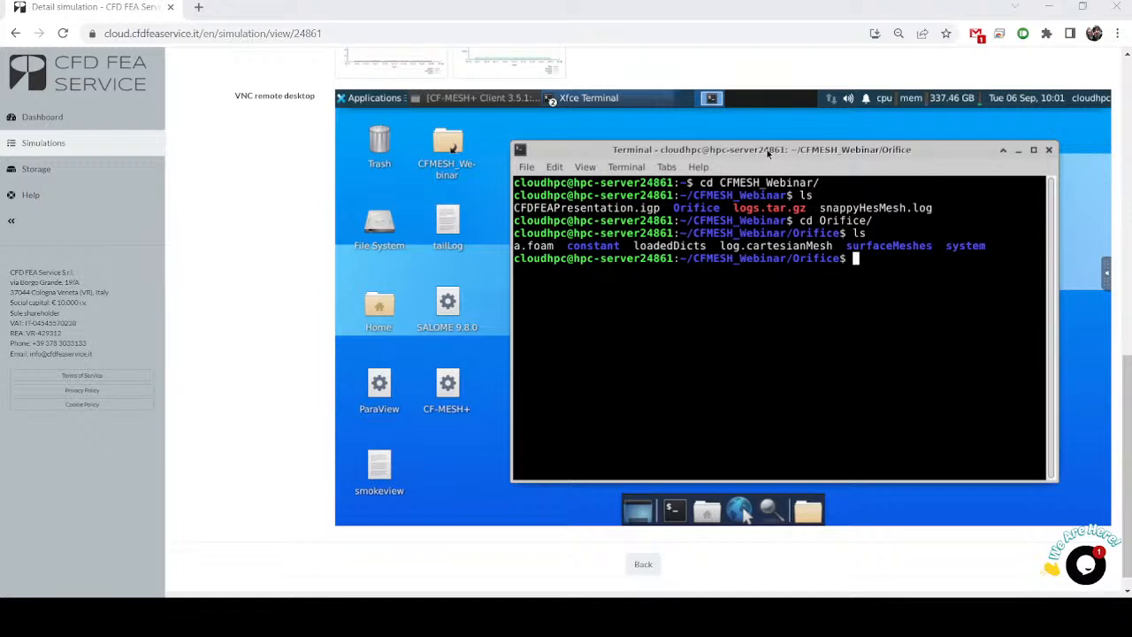
- Begin a terminal command with the path /opt/CFMESH/2021/, listing the available folders along it
{"action": "type", "text": "/opt/"}
{"action": "key", "text": "Tab"}
{"action": "key", "text": "Tab"}
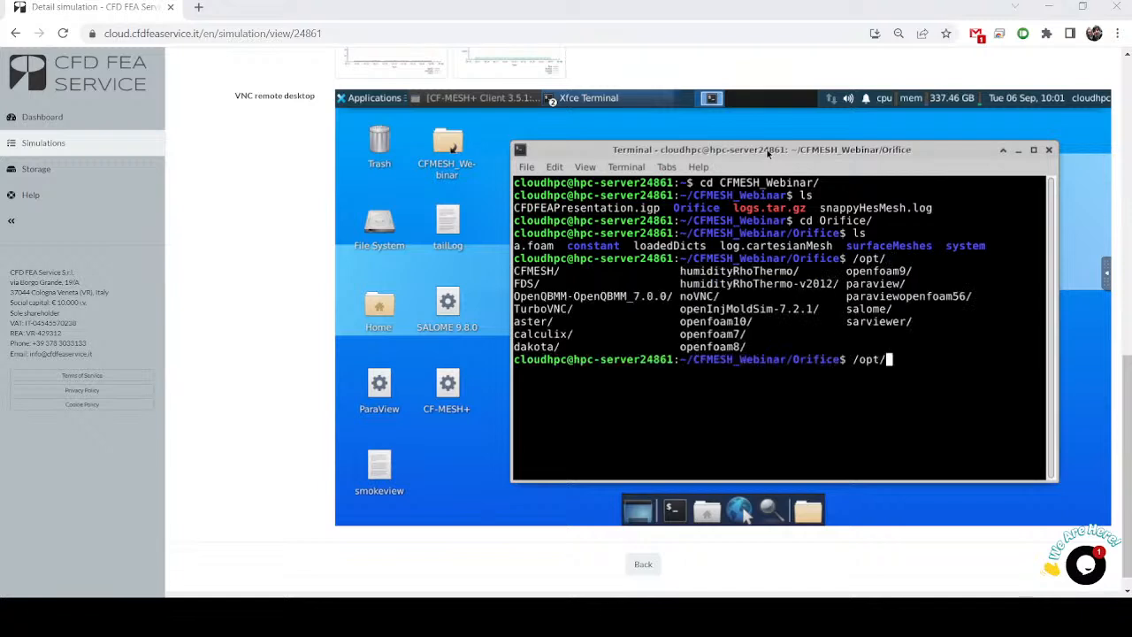
{"action": "type", "text": "CF"}
{"action": "key", "text": "Tab"}
{"action": "key", "text": "Tab"}
{"action": "key", "text": "Tab"}
{"action": "key", "text": "Tab"}
{"action": "key", "text": "Tab"}
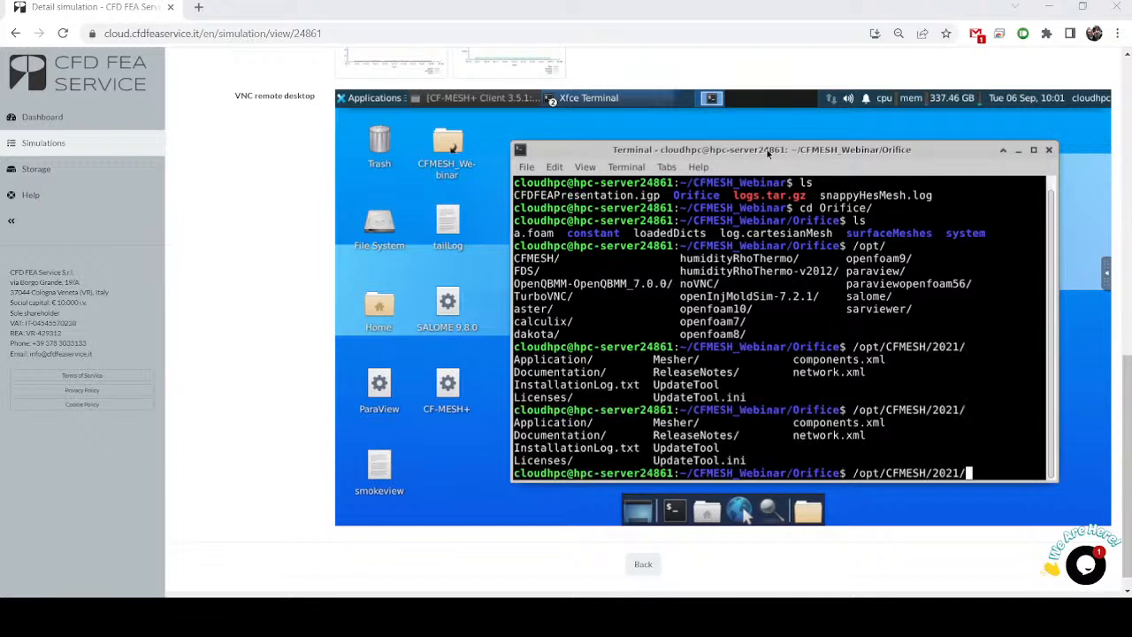
- Complete the command with the Cartesian mesher executable in Mesher/bin and run it in the Orifice folder
{"action": "type", "text": "M"}
{"action": "key", "text": "Tab"}
{"action": "type", "text": "b"}
{"action": "key", "text": "Tab"}
{"action": "type", "text": "c"}
{"action": "key", "text": "Tab"}
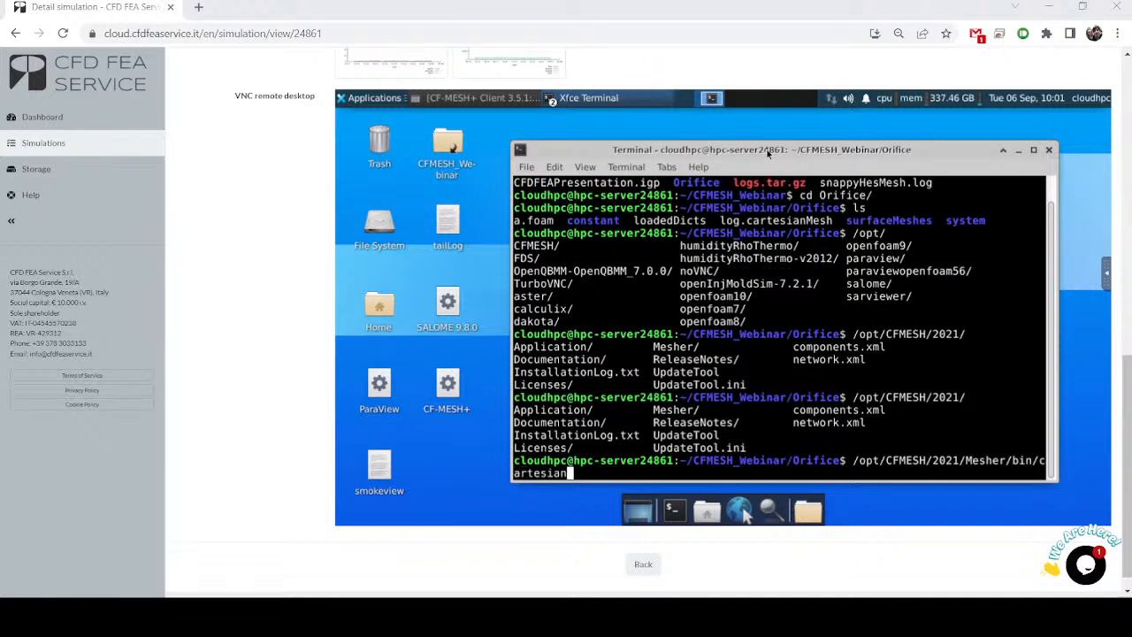
{"action": "type", "text": "M"}
{"action": "key", "text": "Tab"}
{"action": "key", "text": "Return"}
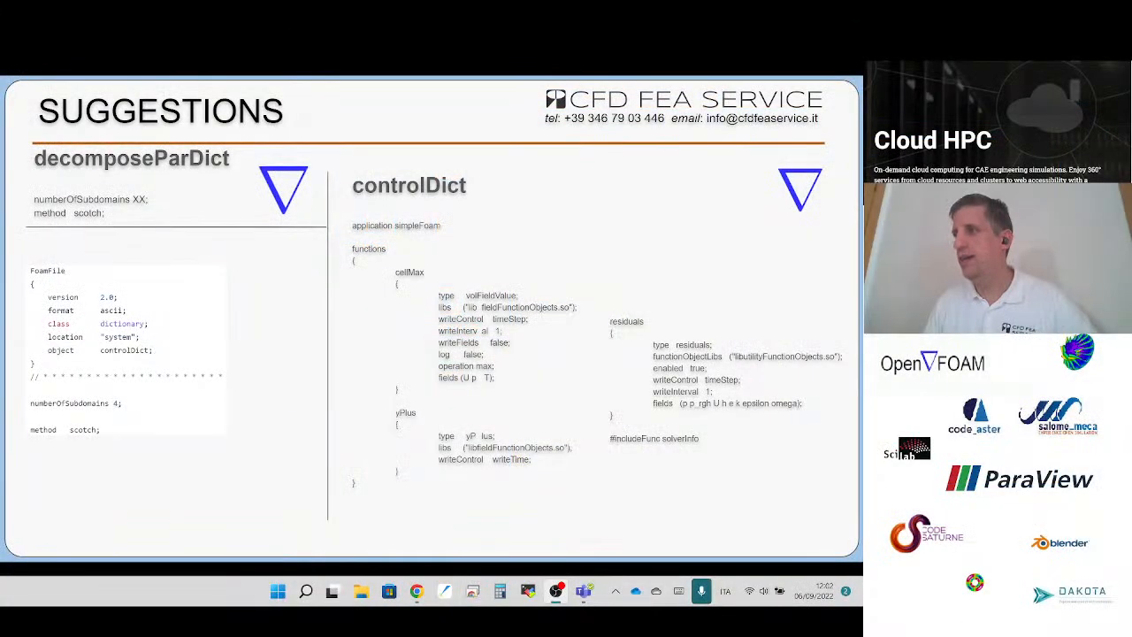
{"action": "left_click_drag", "start_coordinate": [608, 120], "coordinate": [653, 118]}
{"action": "left_click_drag", "start_coordinate": [548, 120], "coordinate": [318, 241]}
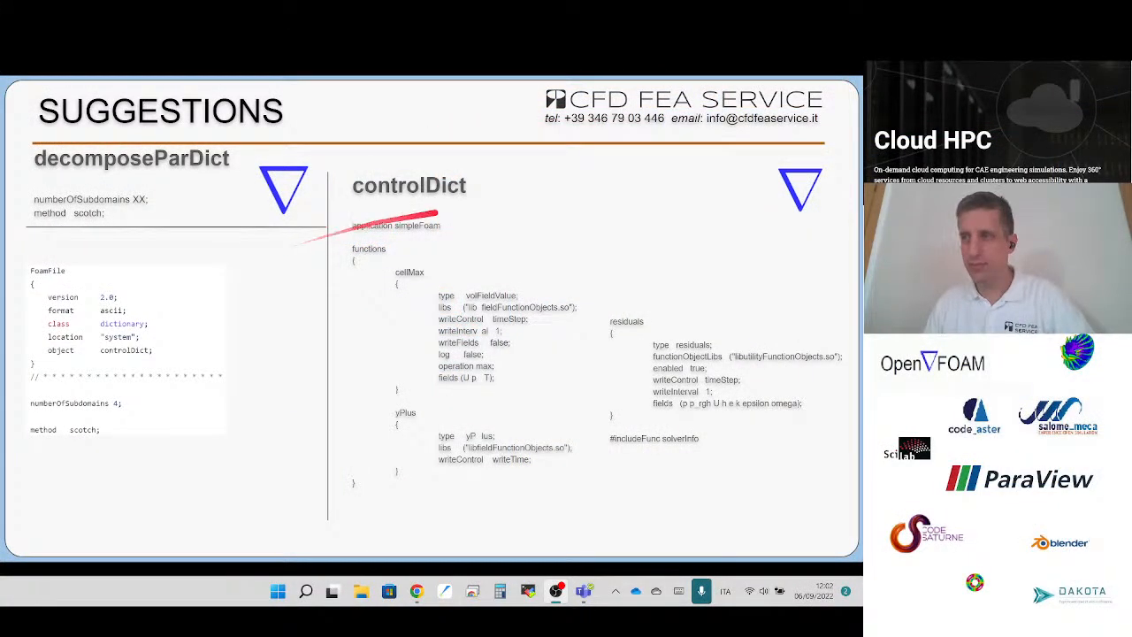